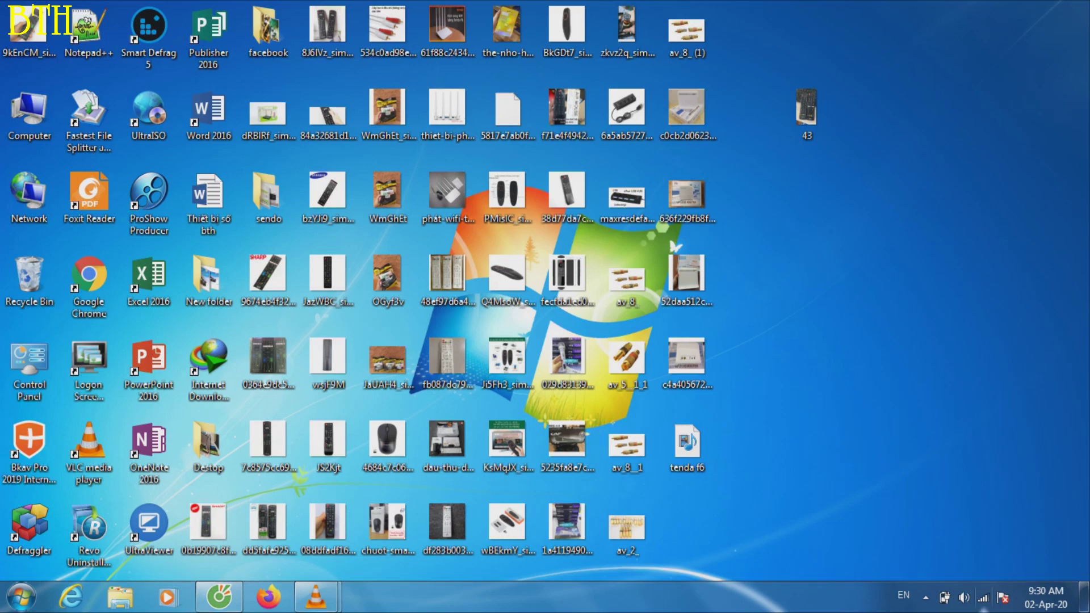
Connect the computer to the Tenda_693F18 wireless network from the tray
{"action": "left_click", "coordinate": [984, 598]}
{"action": "mouse_move", "coordinate": [880, 414]}
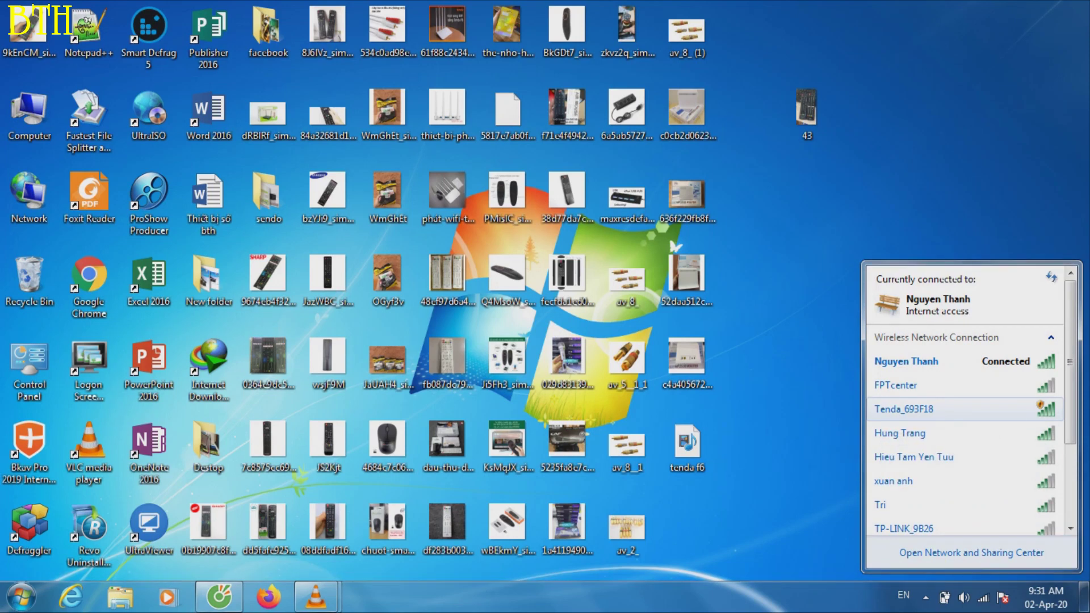
{"action": "left_click", "coordinate": [931, 409]}
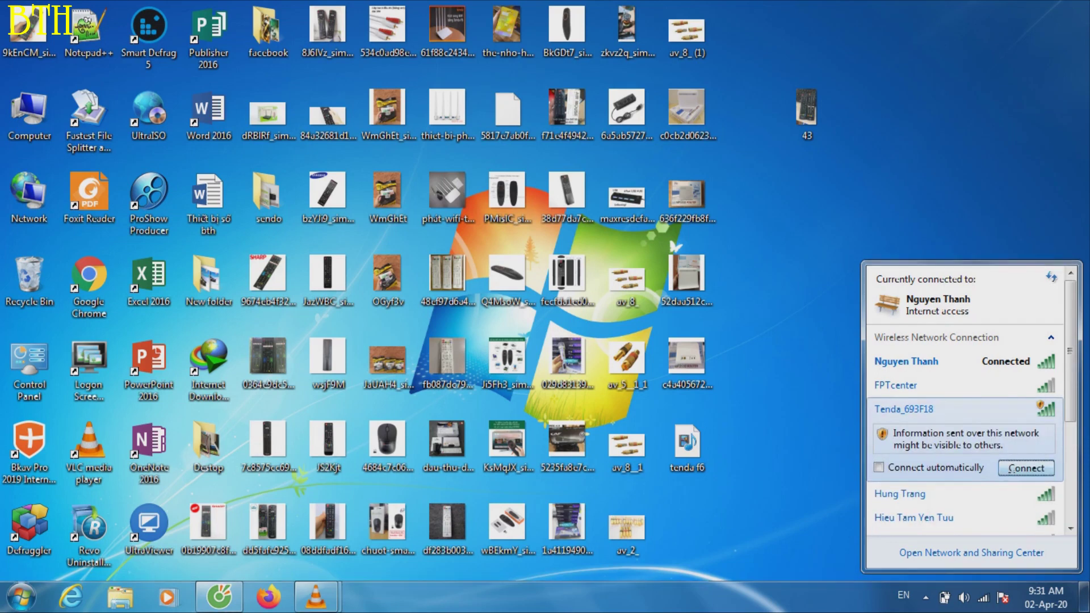
{"action": "key", "text": "Return"}
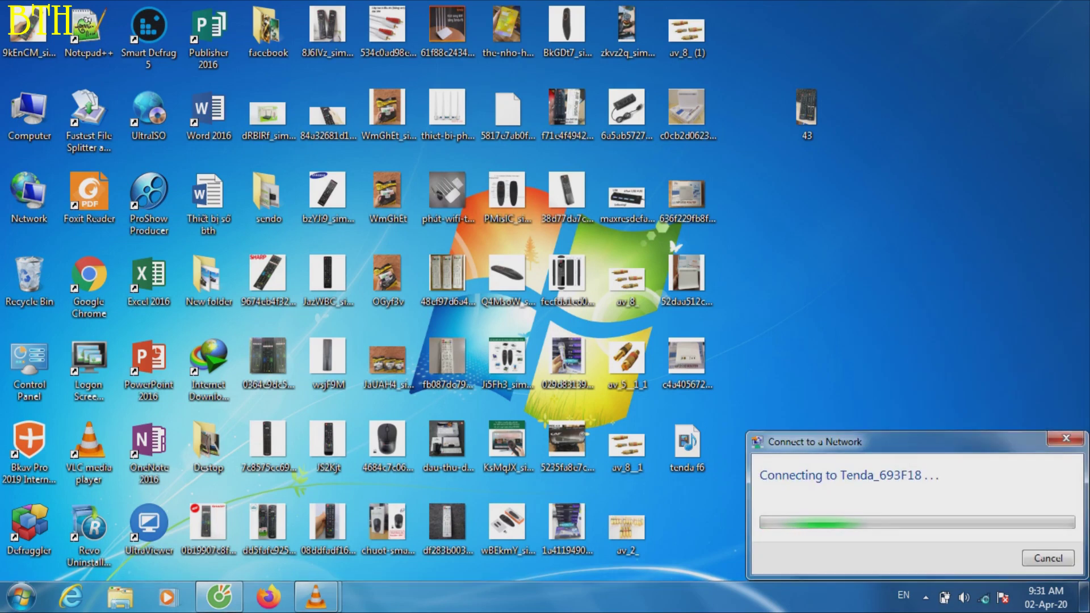
Refresh the desktop twice and confirm Tenda_693F18 reports internet access
{"action": "right_click", "coordinate": [901, 157]}
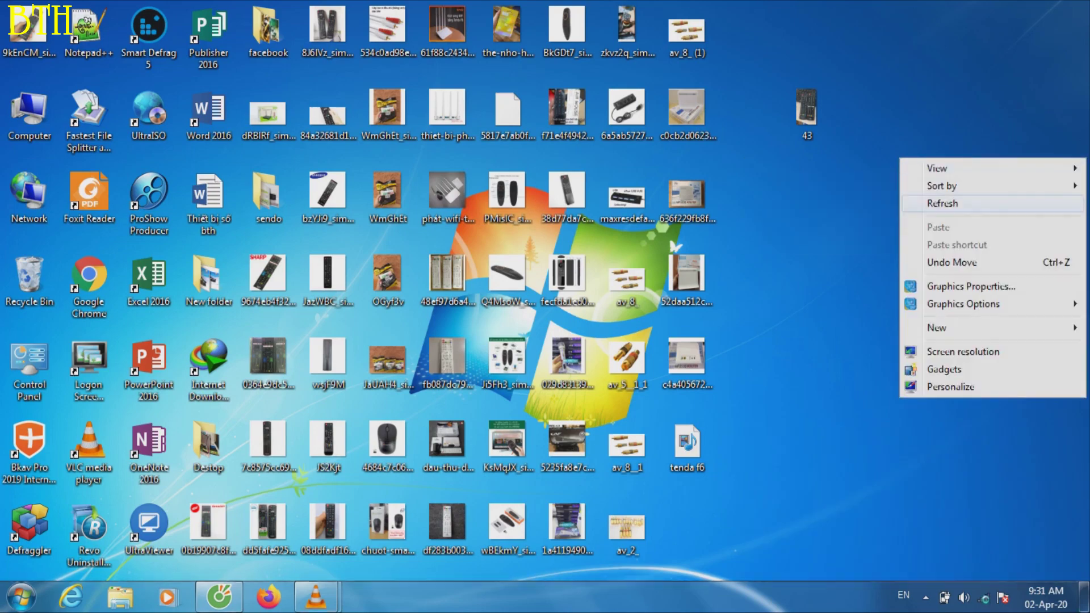
{"action": "key", "text": "Return"}
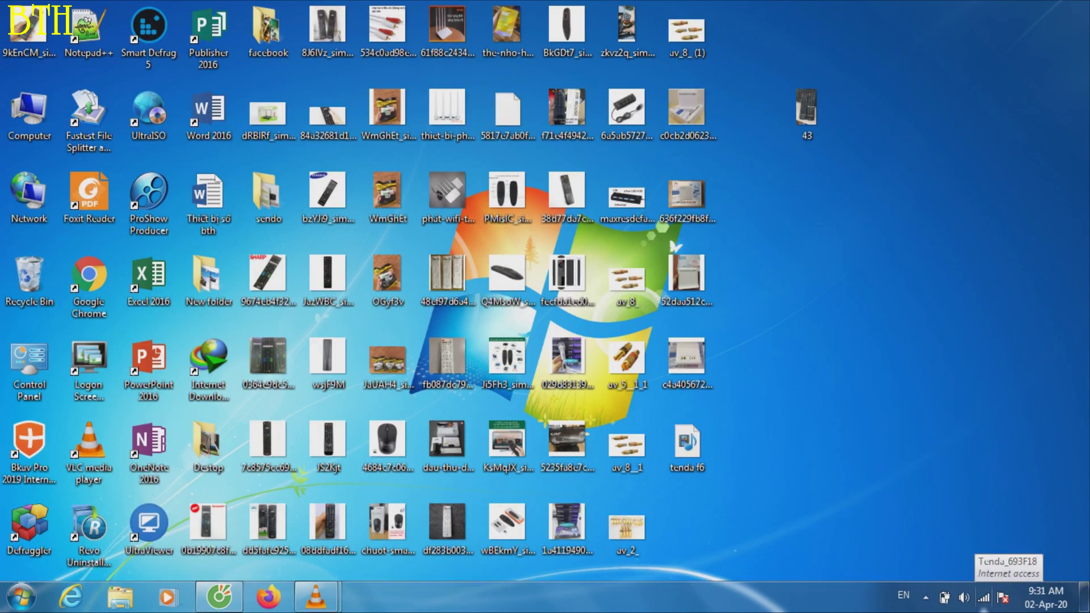
{"action": "right_click", "coordinate": [903, 159]}
{"action": "key", "text": "Return"}
{"action": "left_click", "coordinate": [984, 597]}
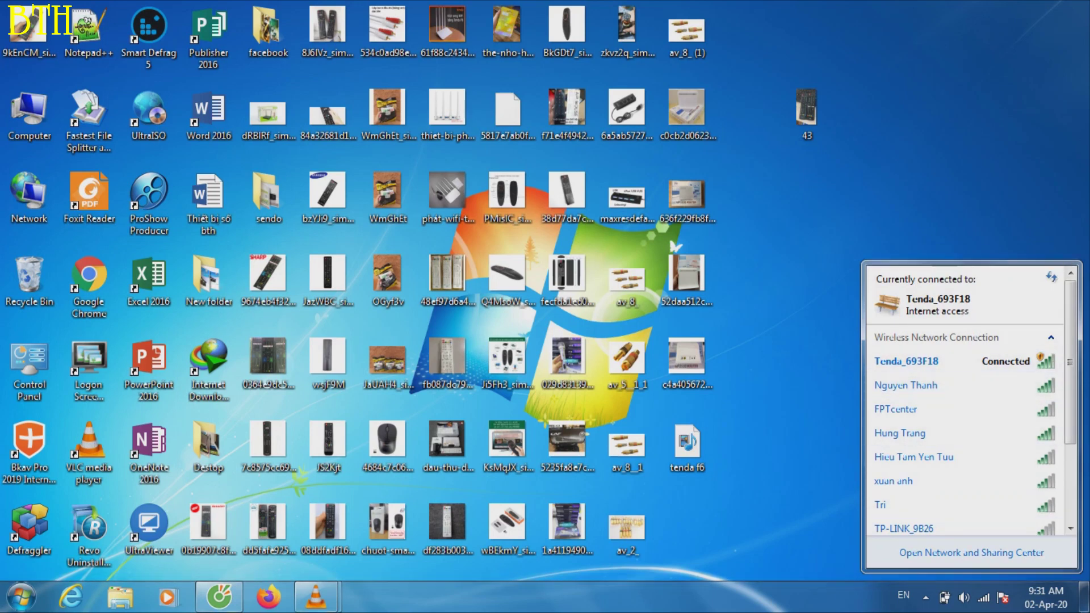
In a new Cốc Cốc tab, try loading YouTube to test the connection
{"action": "left_click", "coordinate": [219, 597]}
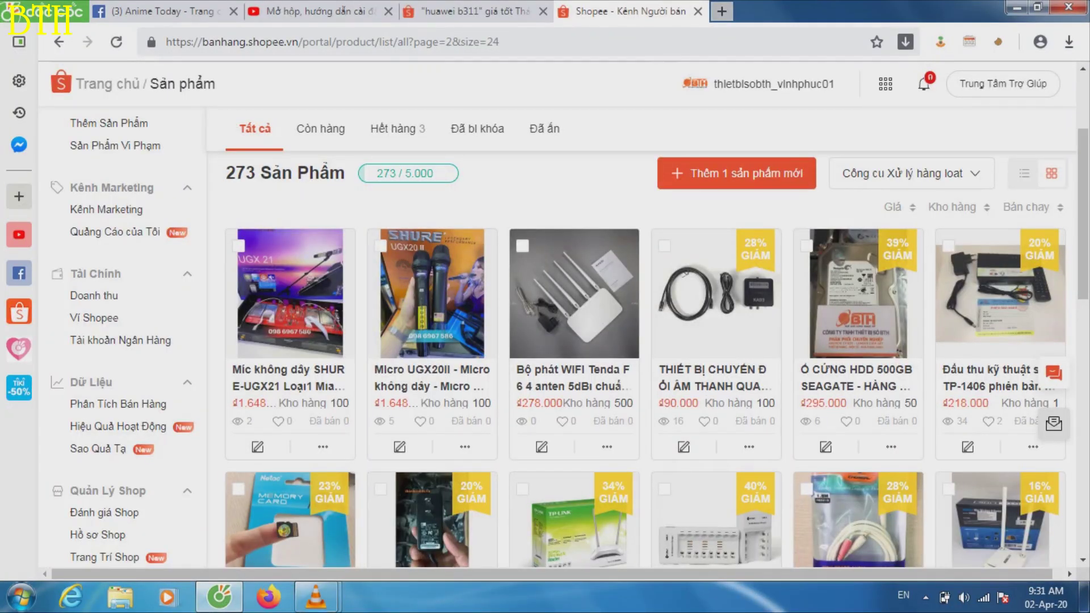
{"action": "key", "text": "ctrl+t"}
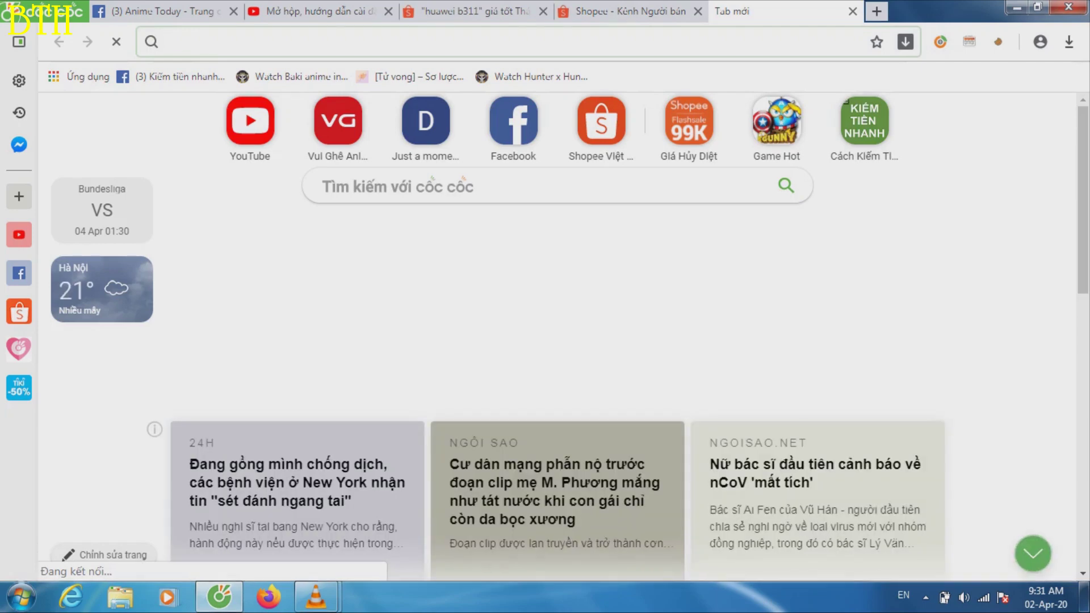
{"action": "type", "text": "youtube.com"}
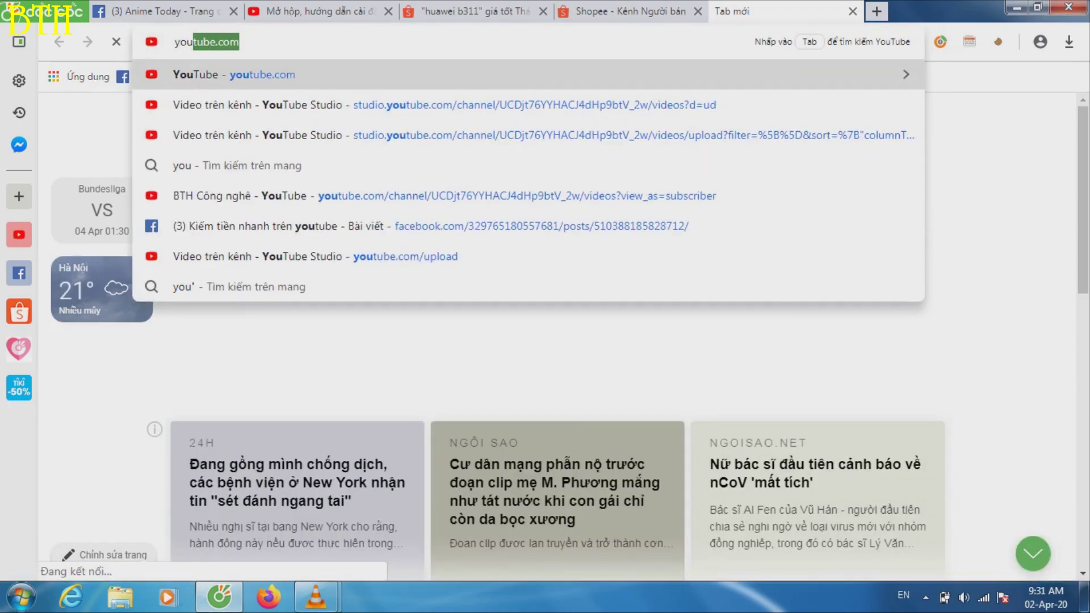
{"action": "key", "text": "Return"}
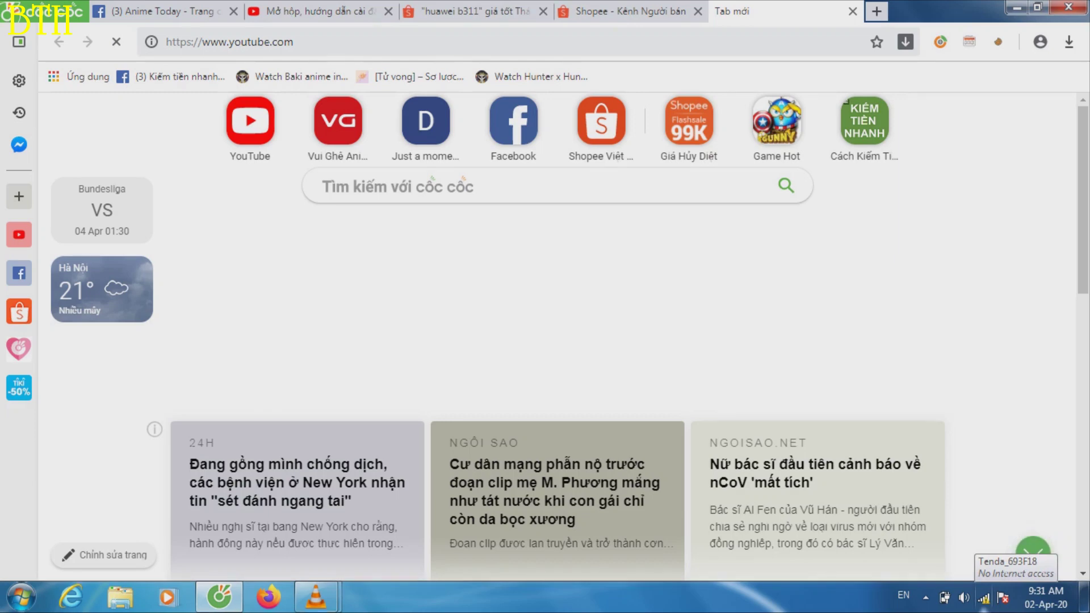
Load the router admin page at 192.168.0.1
{"action": "left_click", "coordinate": [229, 42]}
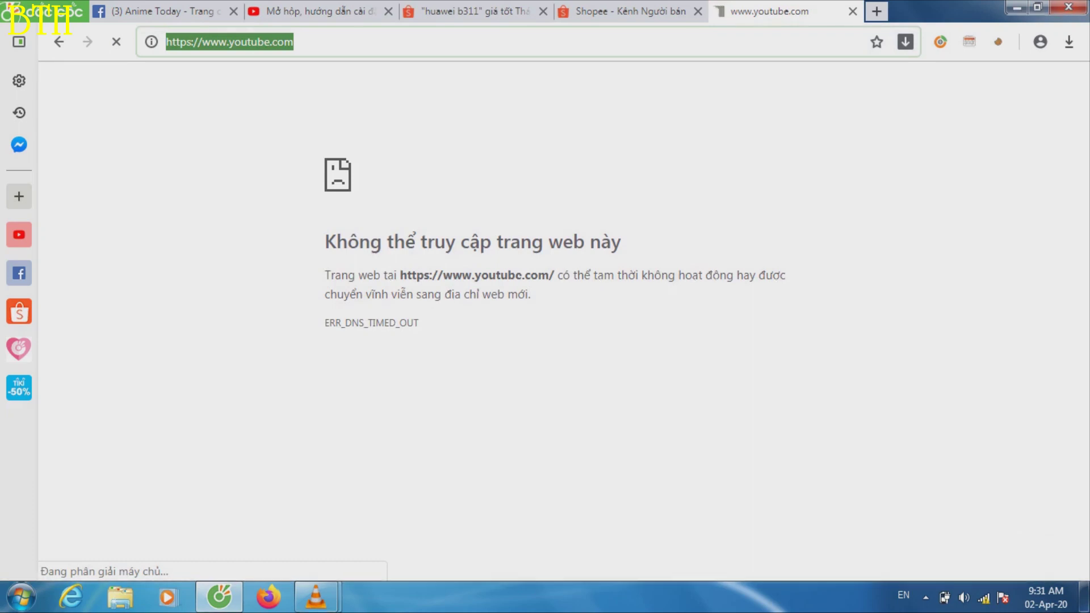
{"action": "type", "text": "192.1"}
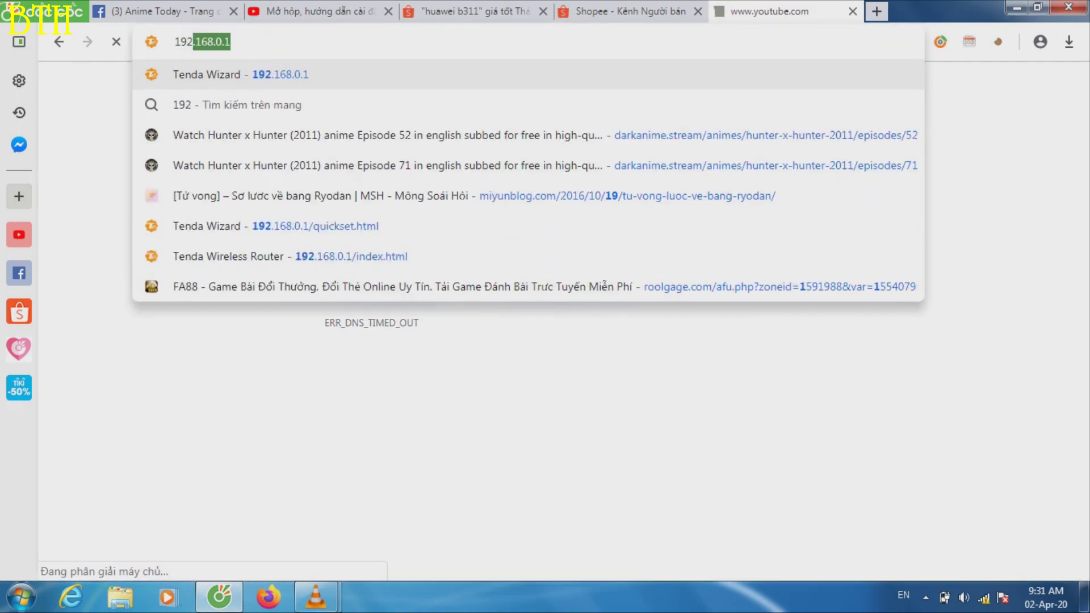
{"action": "type", "text": "68.0.1"}
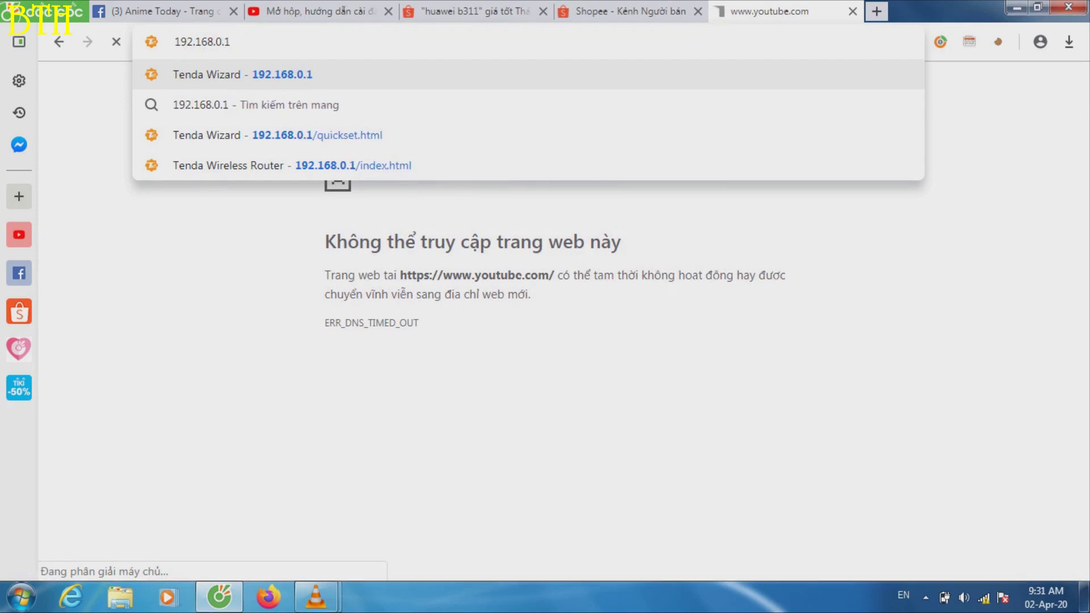
{"action": "key", "text": "Return"}
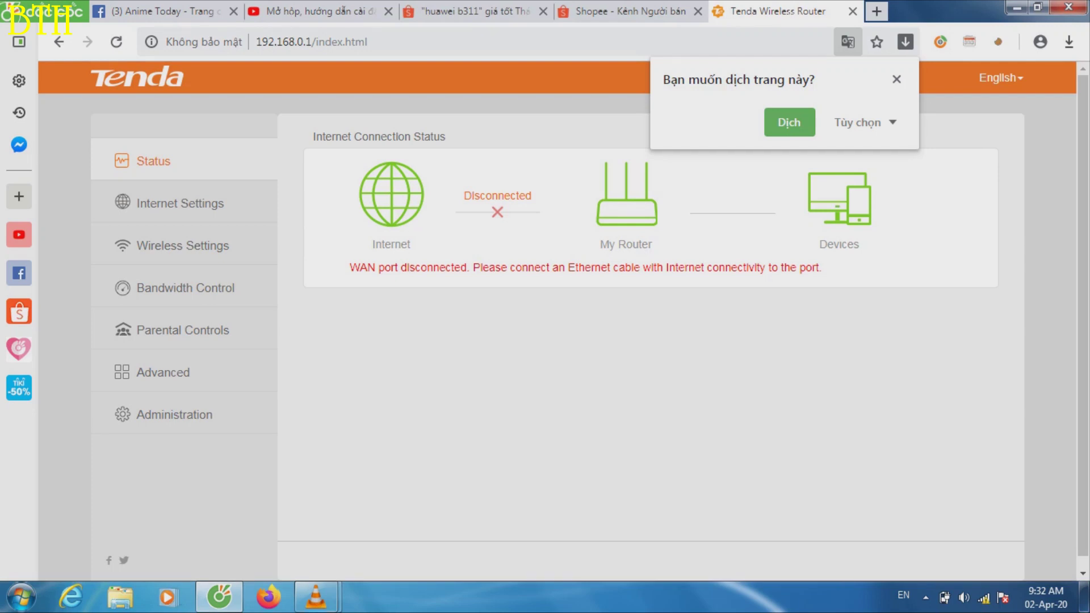
Dismiss the translate offer and go to Wireless Settings under Internet Settings
{"action": "left_click", "coordinate": [897, 78]}
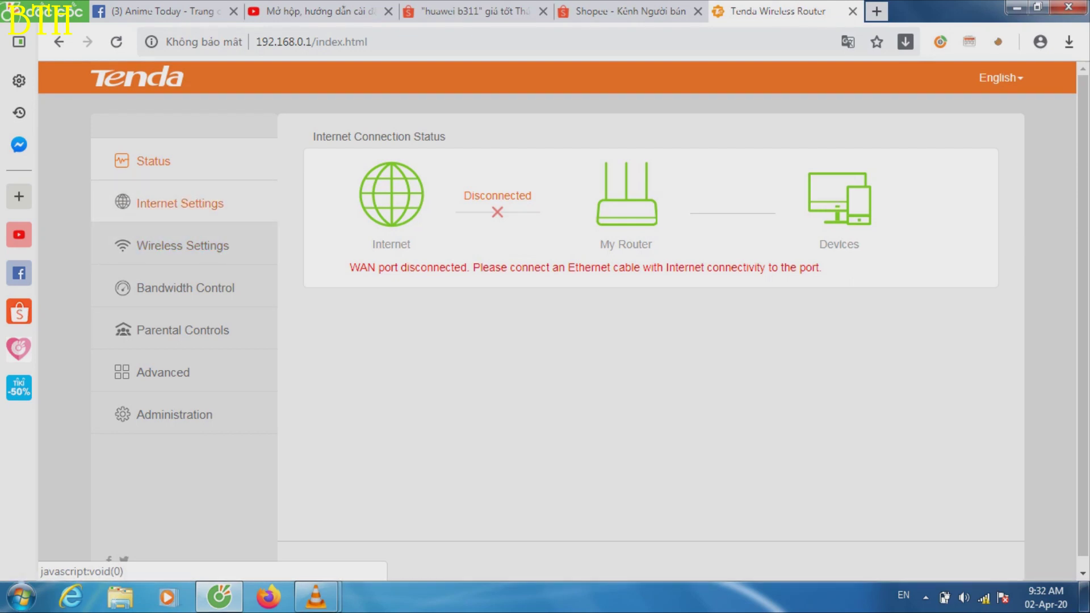
{"action": "left_click", "coordinate": [180, 203]}
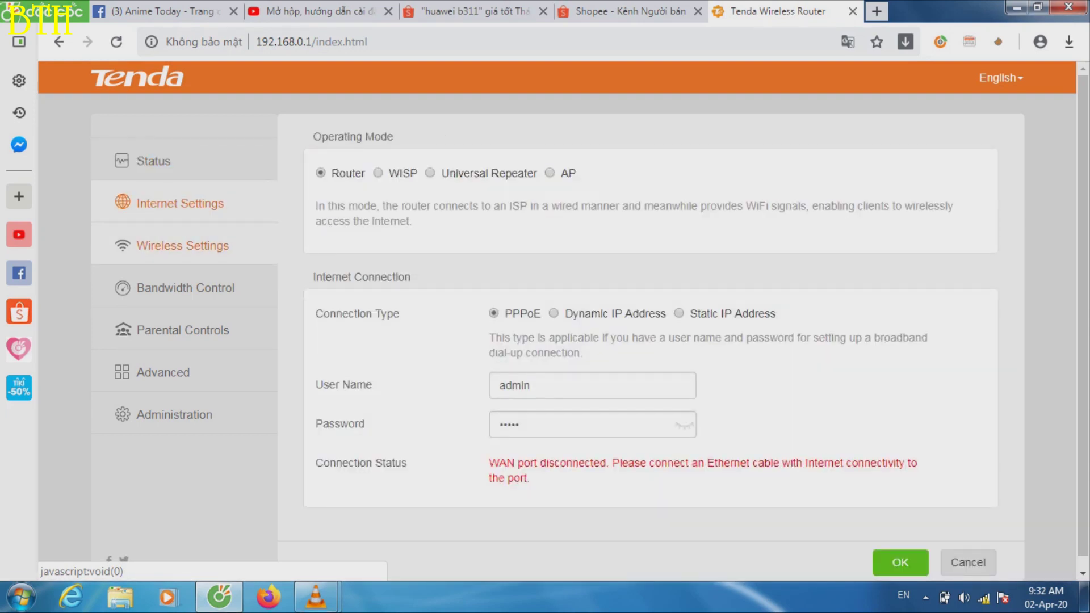
{"action": "left_click", "coordinate": [182, 245]}
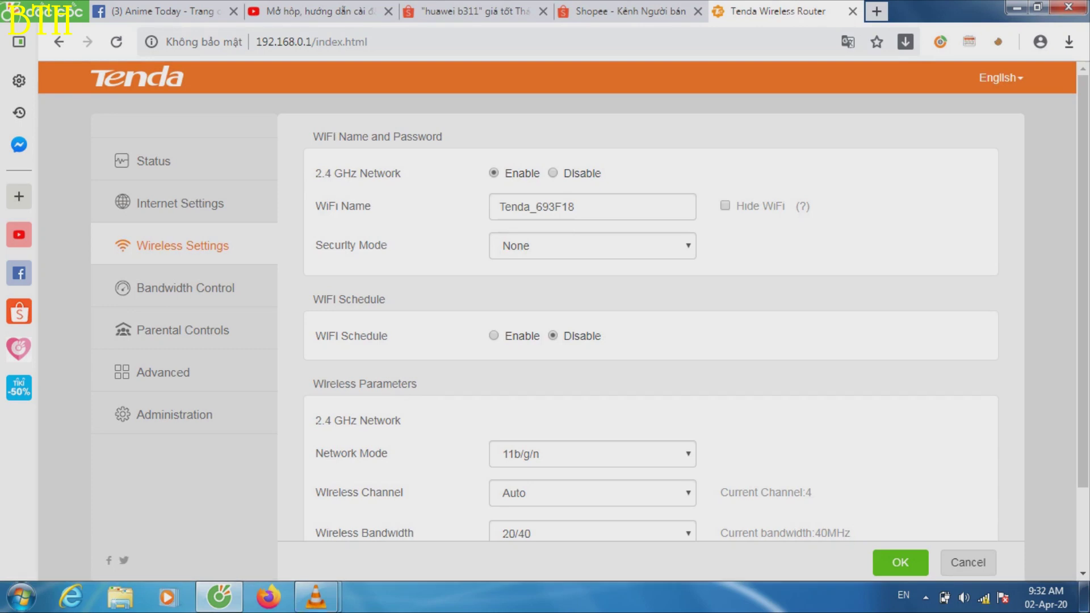
Replace the WiFi name Tenda_693F18 with XOM TRO PRO
{"action": "double_click", "coordinate": [537, 206]}
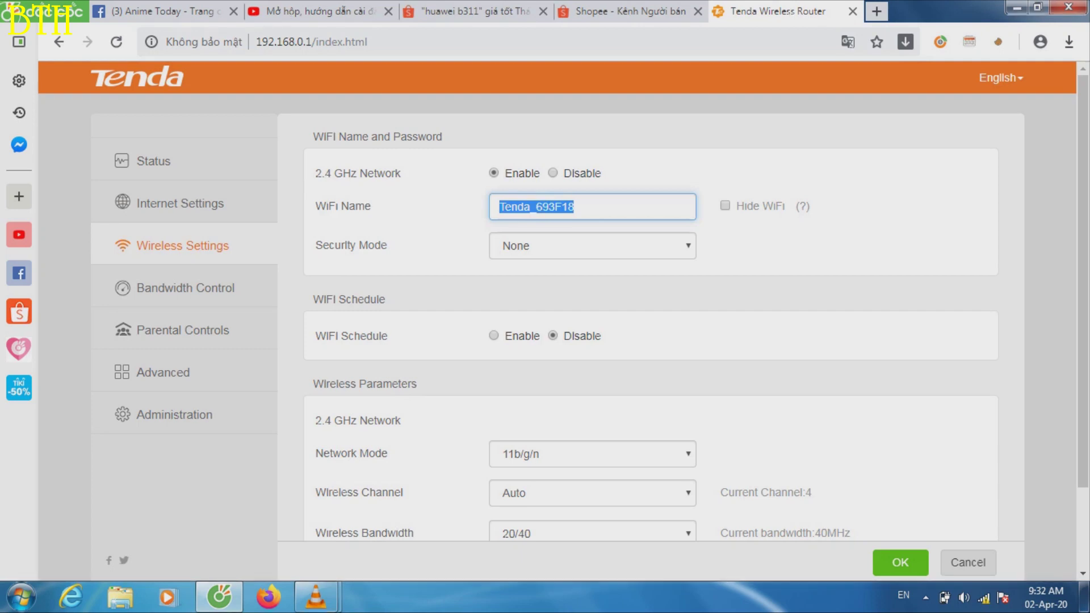
{"action": "key", "text": "BackSpace"}
{"action": "type", "text": "C"}
{"action": "key", "text": "BackSpace"}
{"action": "type", "text": "XOM TRO PRO"}
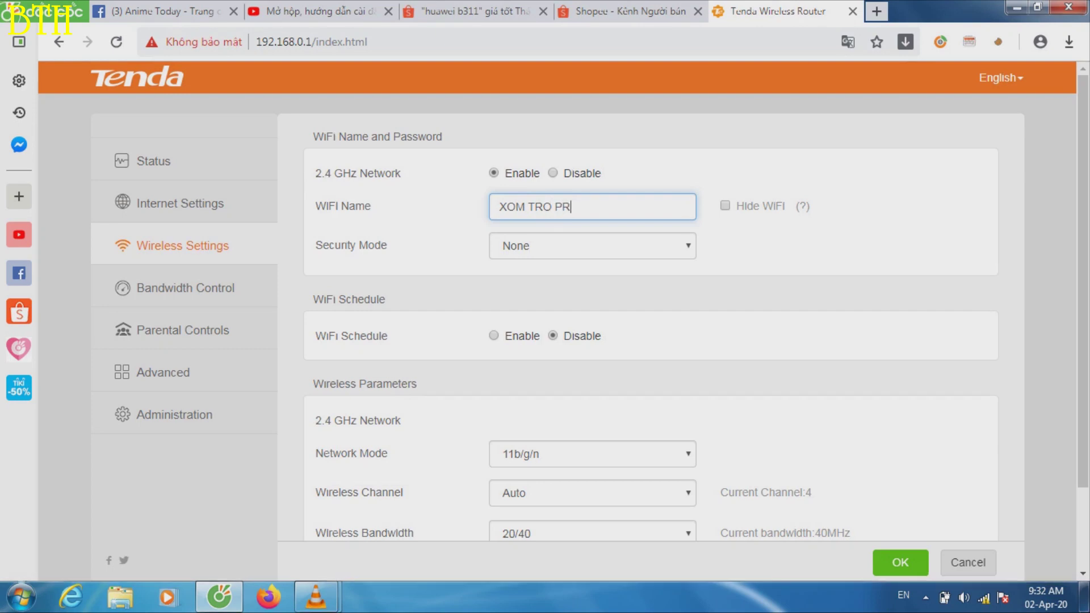
{"action": "left_click", "coordinate": [593, 245]}
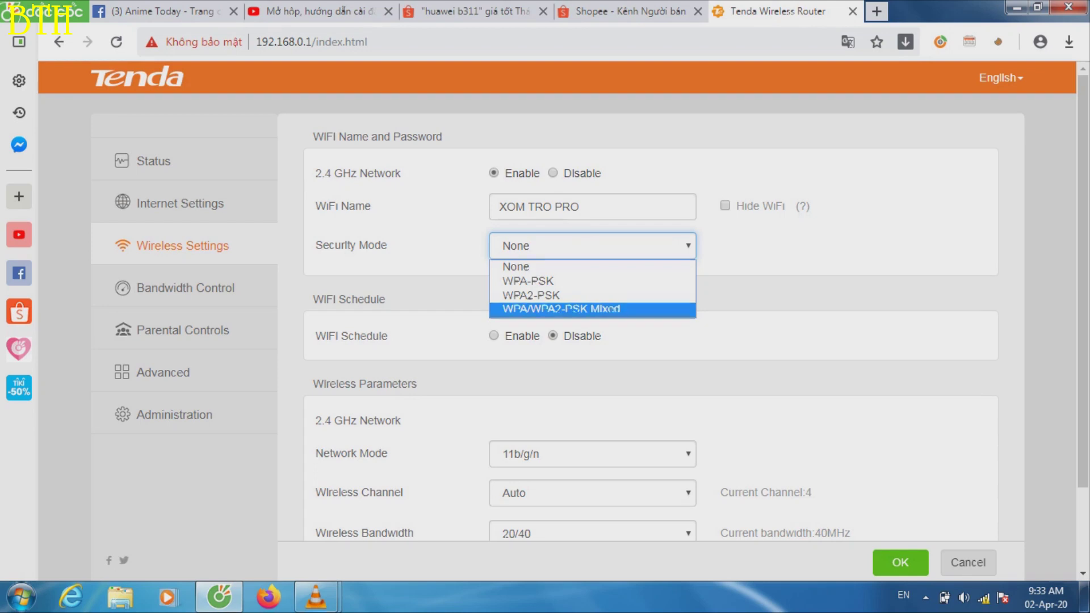
Set the WiFi security mode to WPA/WPA2-PSK Mixed
{"action": "key", "text": "Return"}
{"action": "left_click", "coordinate": [568, 285]}
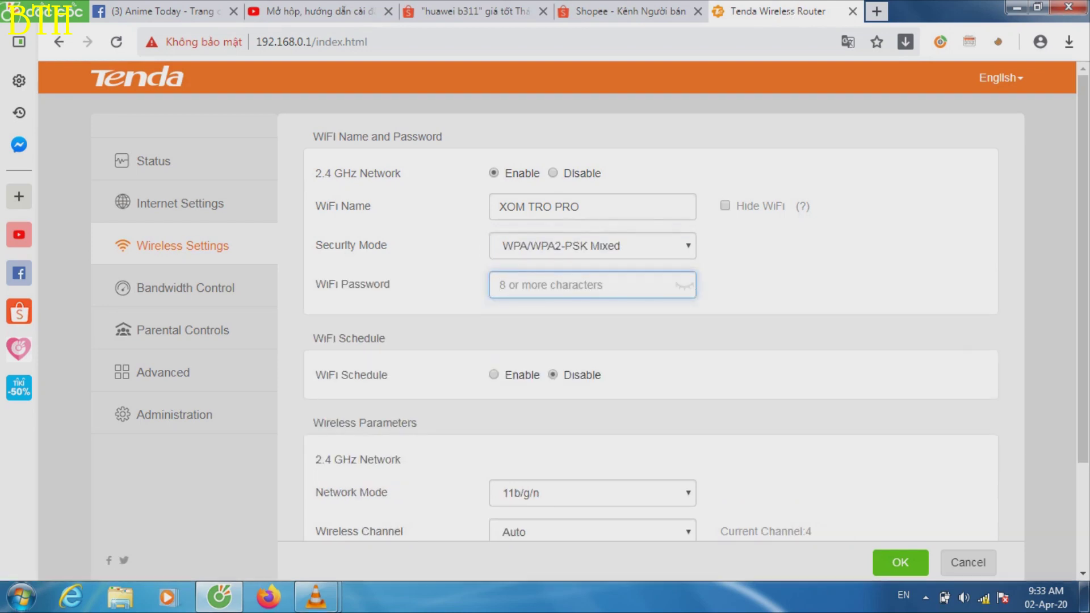
{"action": "left_click", "coordinate": [592, 246]}
{"action": "key", "text": "Return"}
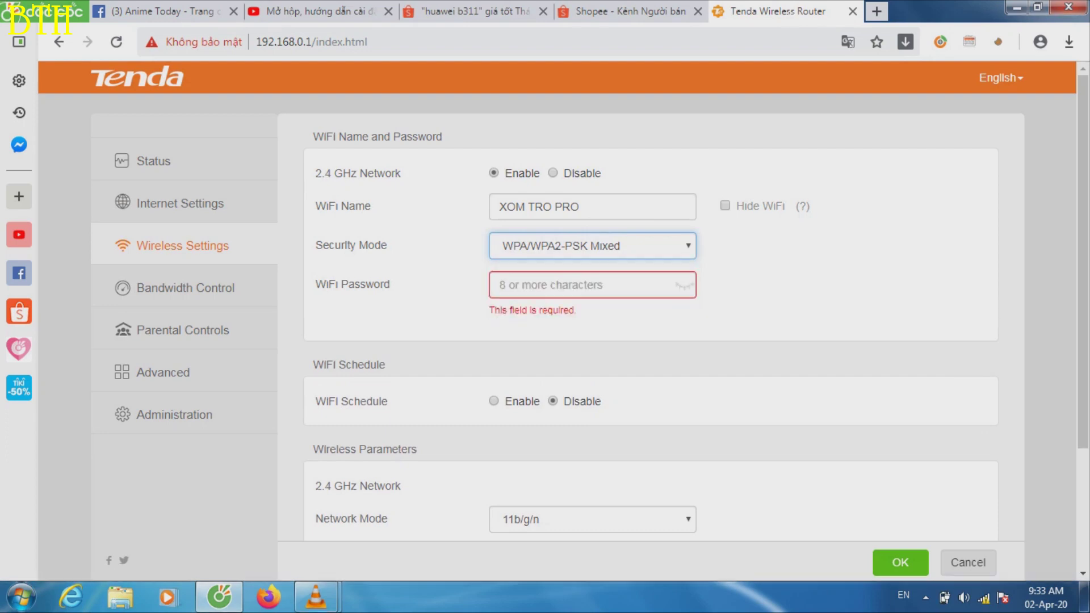
{"action": "left_click", "coordinate": [593, 245]}
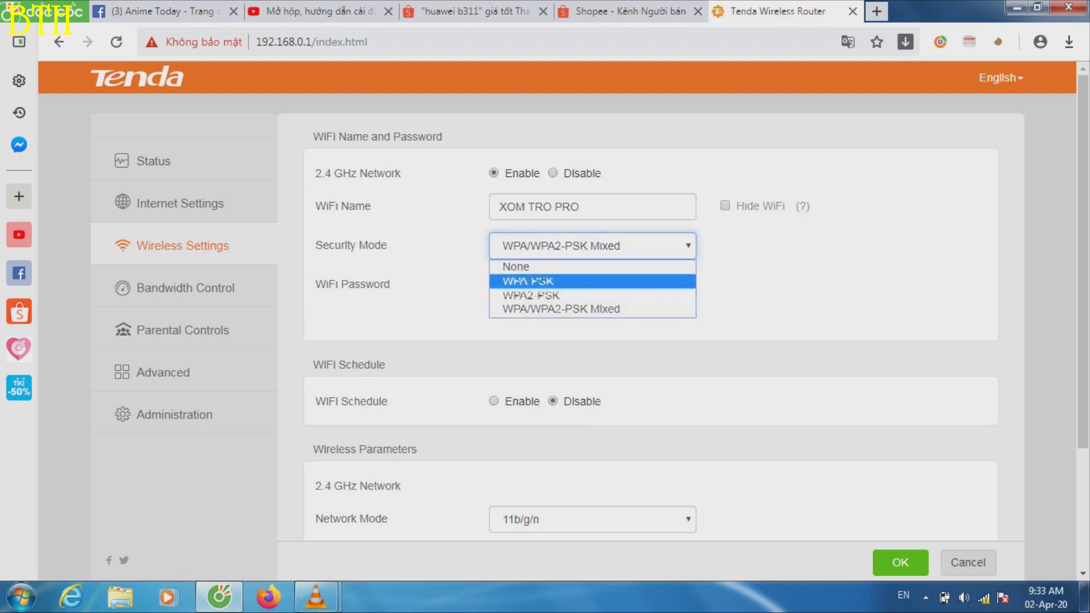
{"action": "key", "text": "Down"}
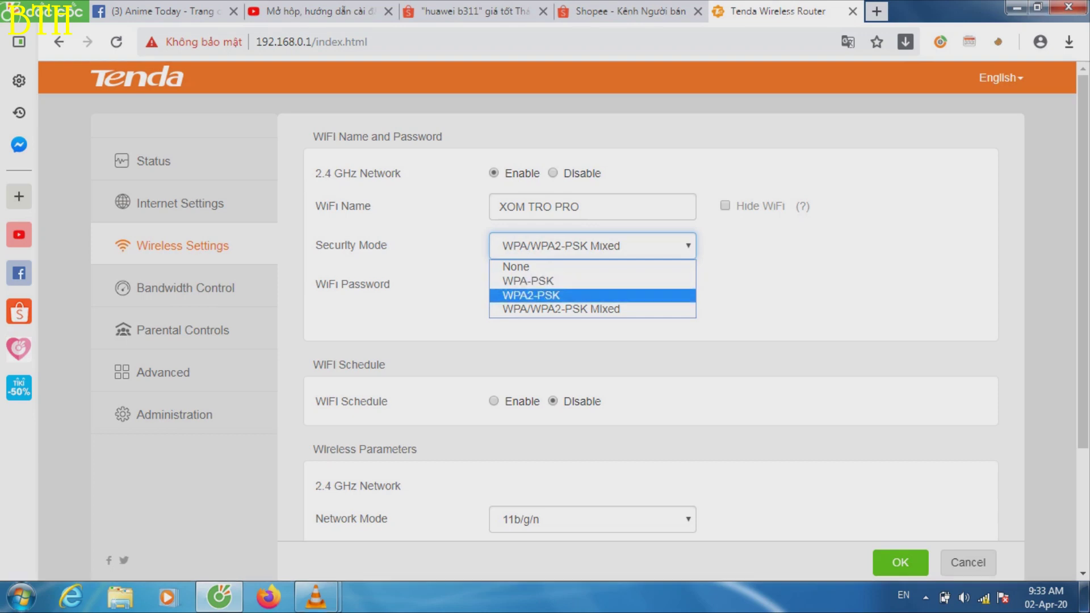
{"action": "key", "text": "Down"}
{"action": "key", "text": "Up"}
{"action": "key", "text": "Up"}
{"action": "key", "text": "Up"}
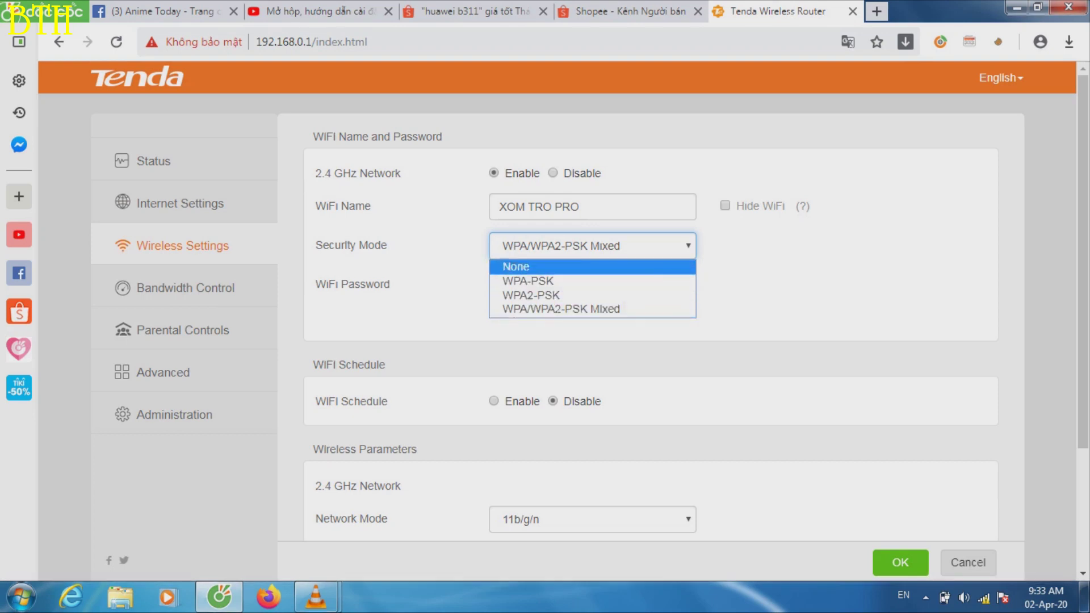
{"action": "key", "text": "Return"}
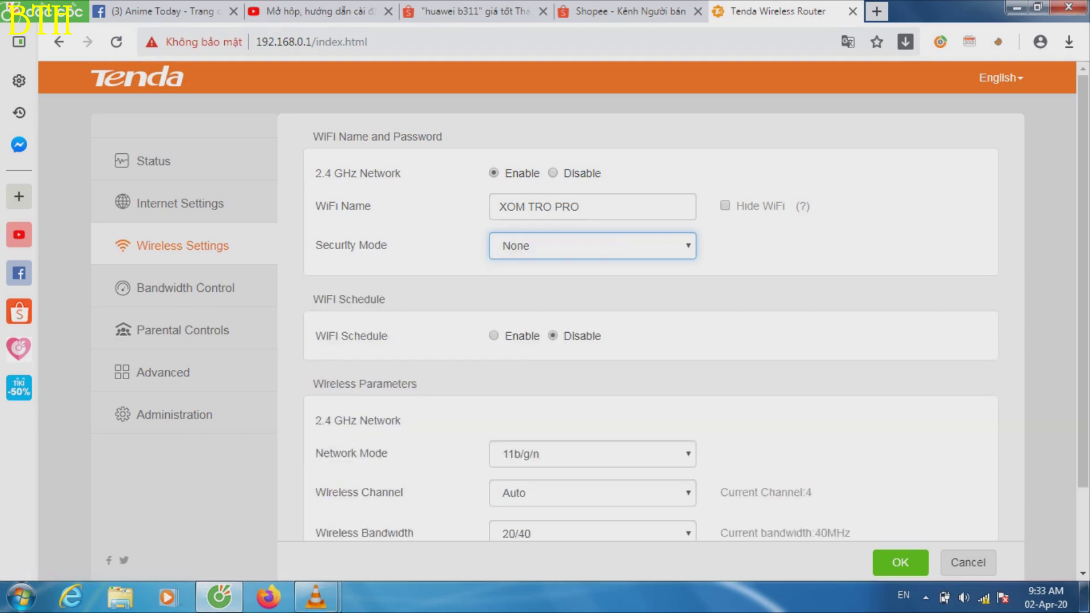
{"action": "key", "text": "alt+Down"}
{"action": "key", "text": "Down"}
{"action": "key", "text": "Down"}
{"action": "key", "text": "Down"}
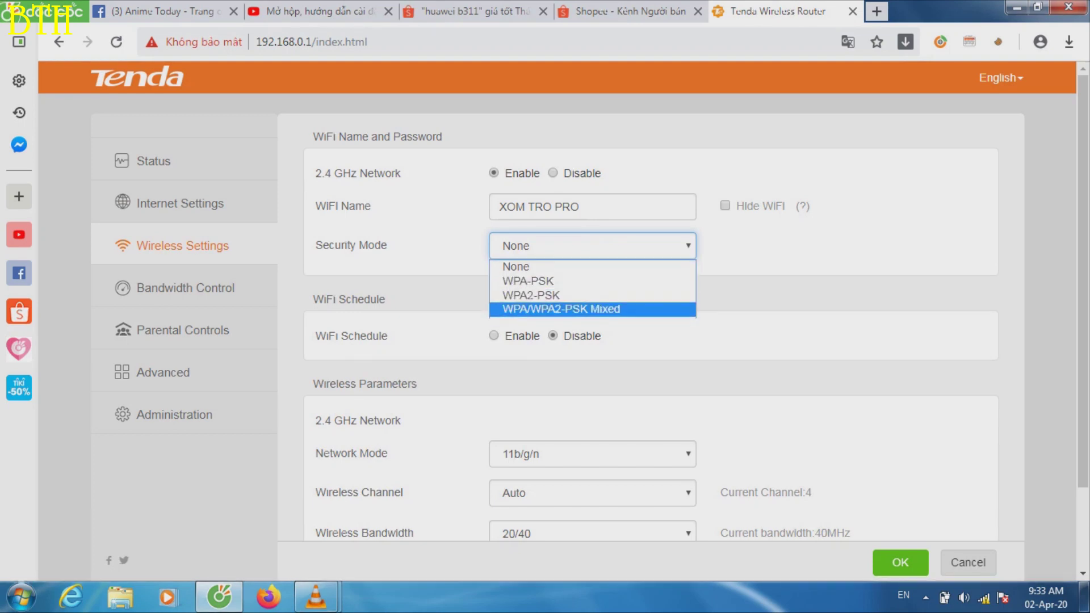
{"action": "key", "text": "Return"}
Enter the WiFi password and save, accepting that the wireless connection will drop
{"action": "key", "text": "Tab"}
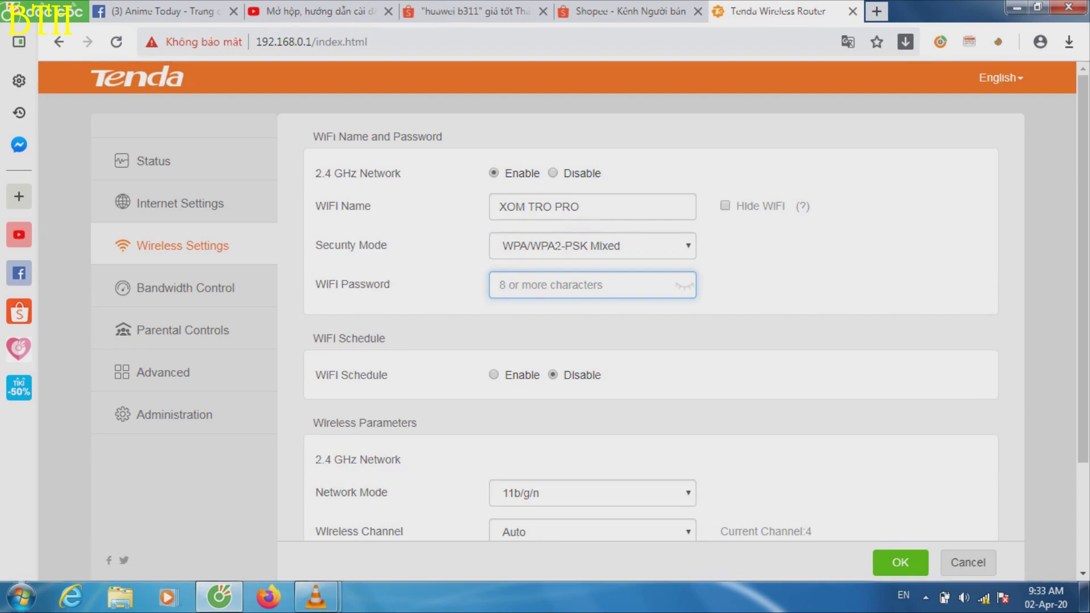
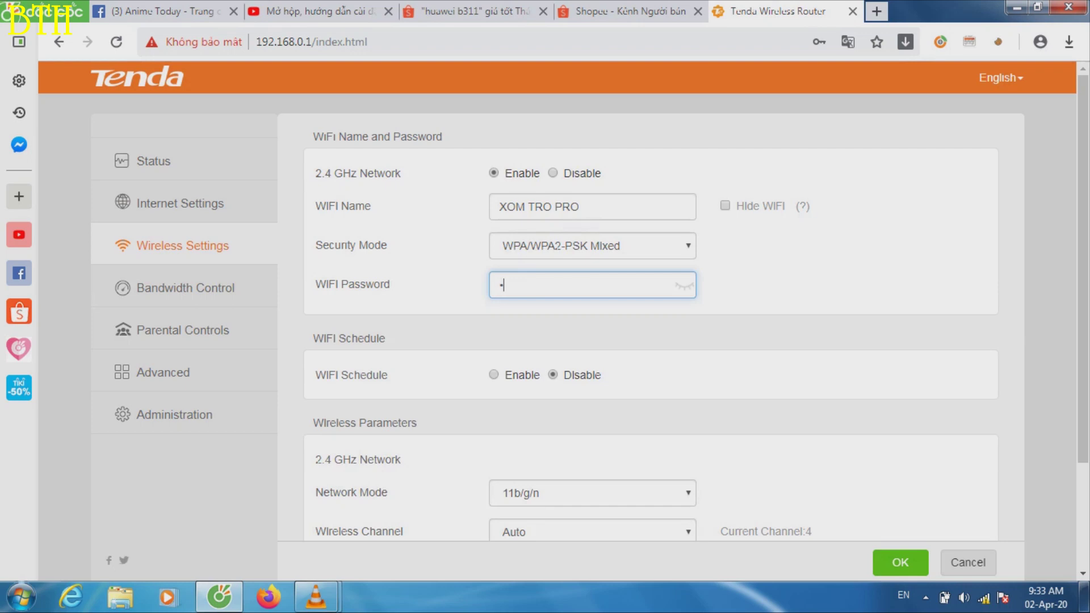
{"action": "scroll", "coordinate": [568, 318], "scroll_direction": "down", "scroll_amount": 2}
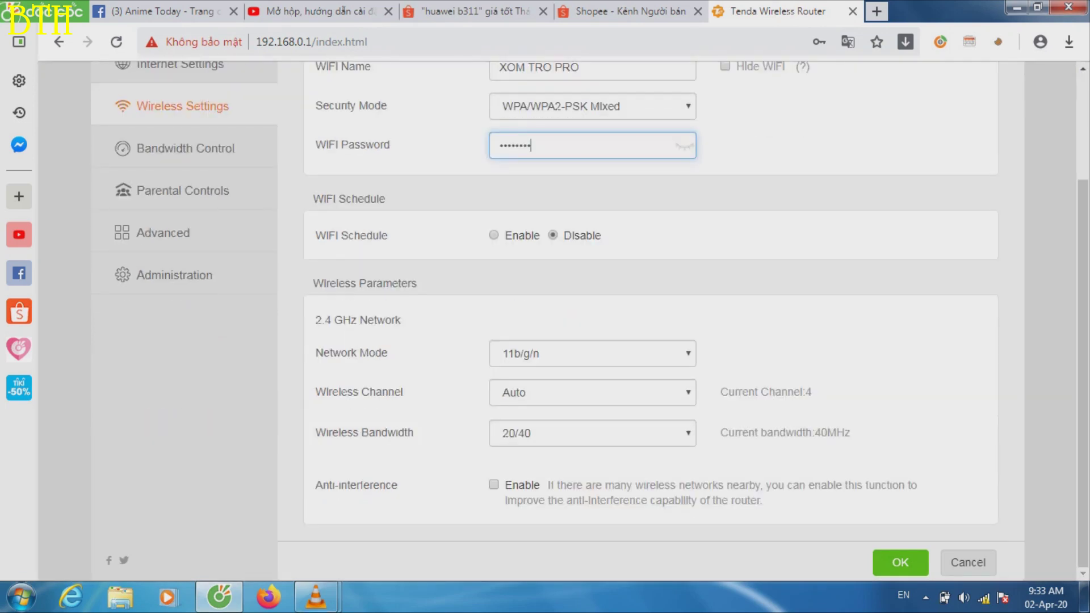
{"action": "left_click", "coordinate": [901, 562]}
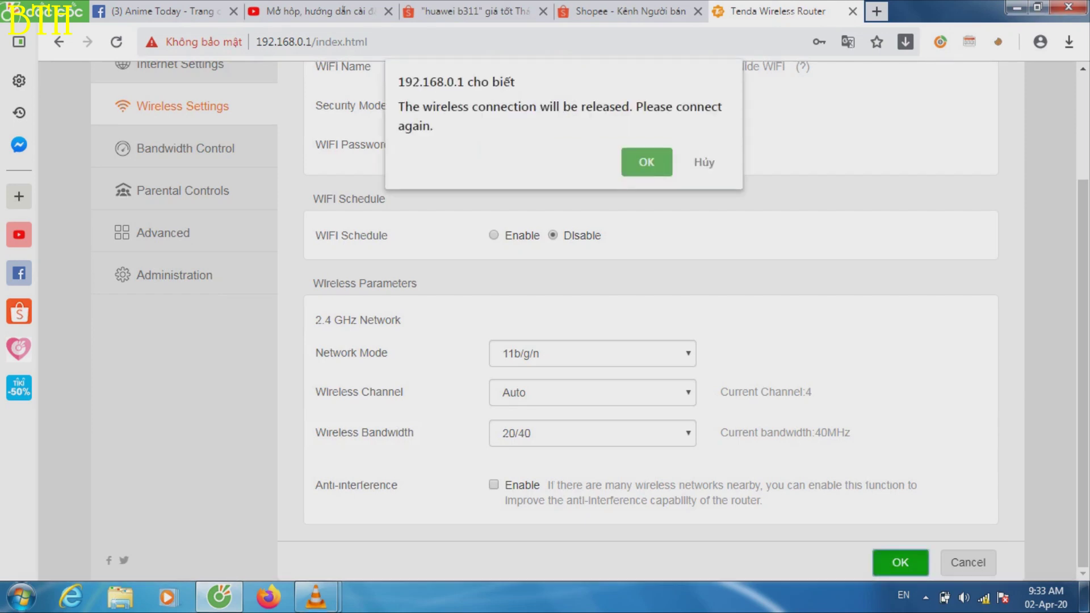
{"action": "left_click", "coordinate": [646, 162]}
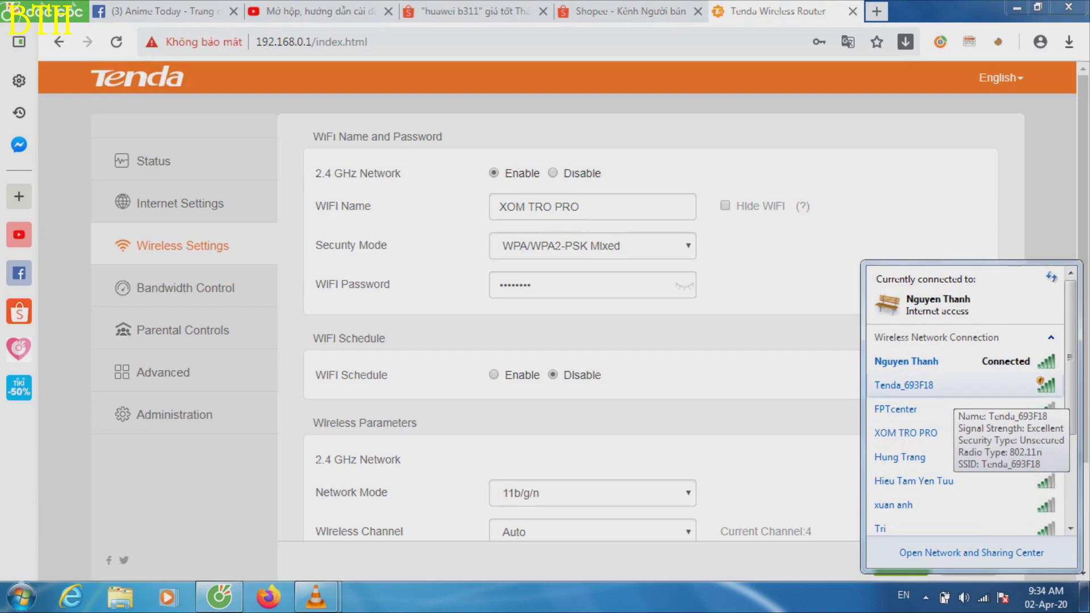
Join the XOM TRO PRO network by entering its security key
{"action": "left_click", "coordinate": [909, 434]}
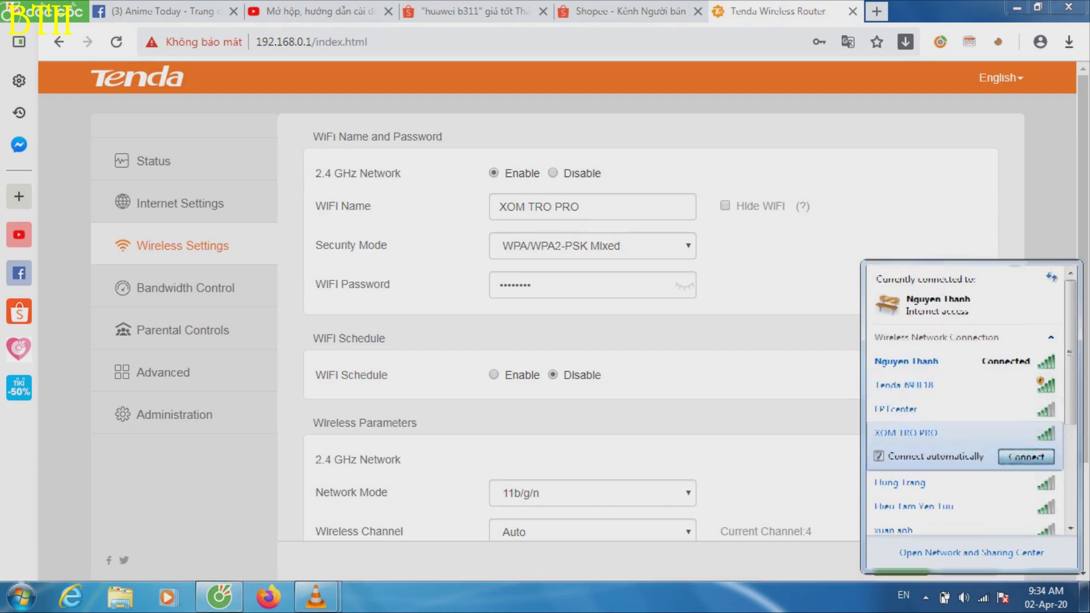
{"action": "left_click", "coordinate": [1027, 455]}
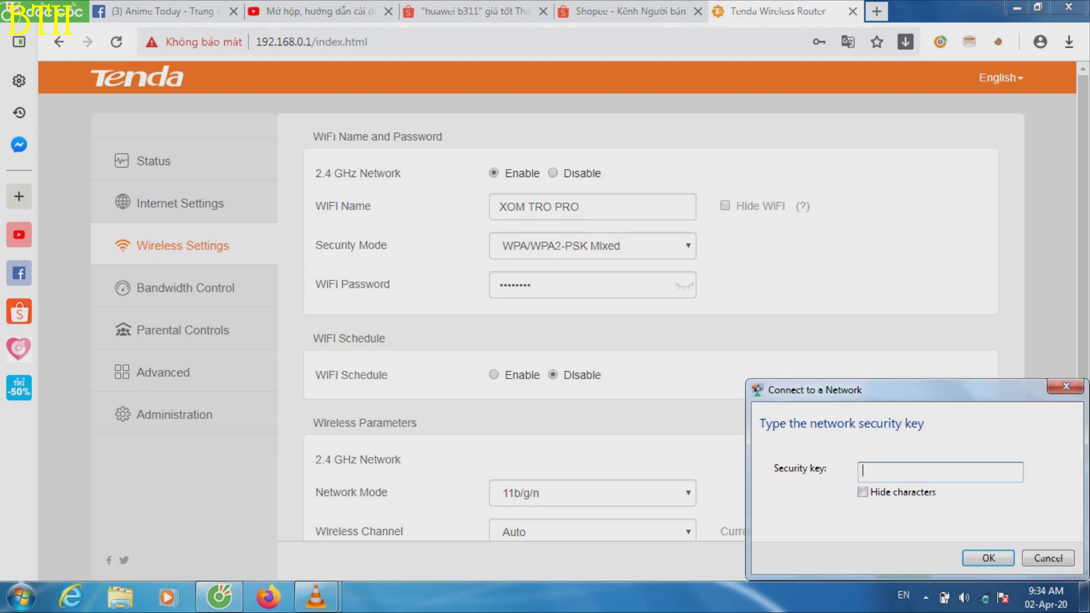
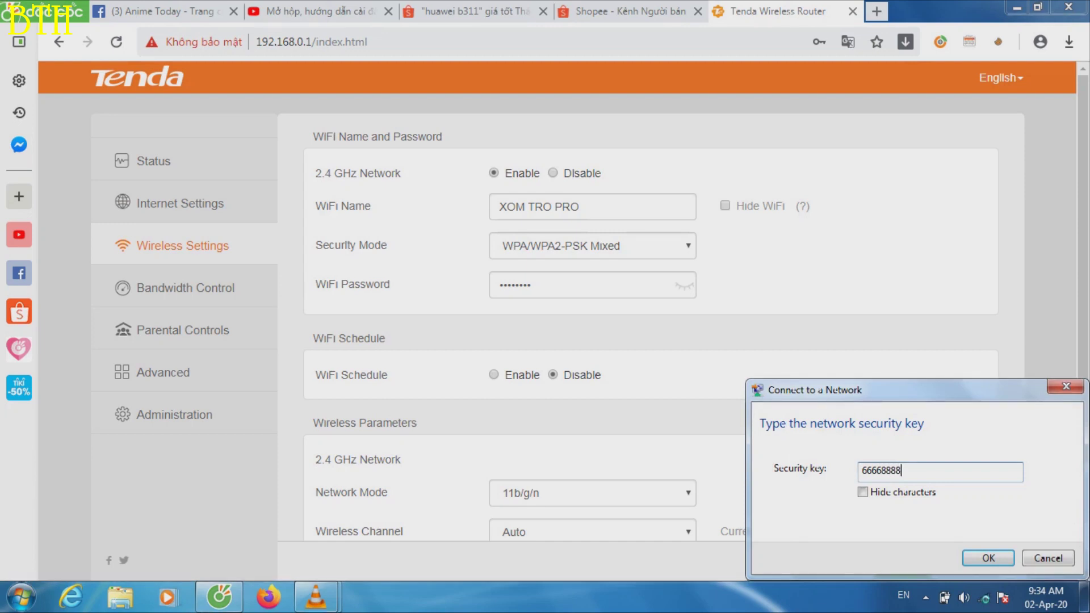
{"action": "key", "text": "Return"}
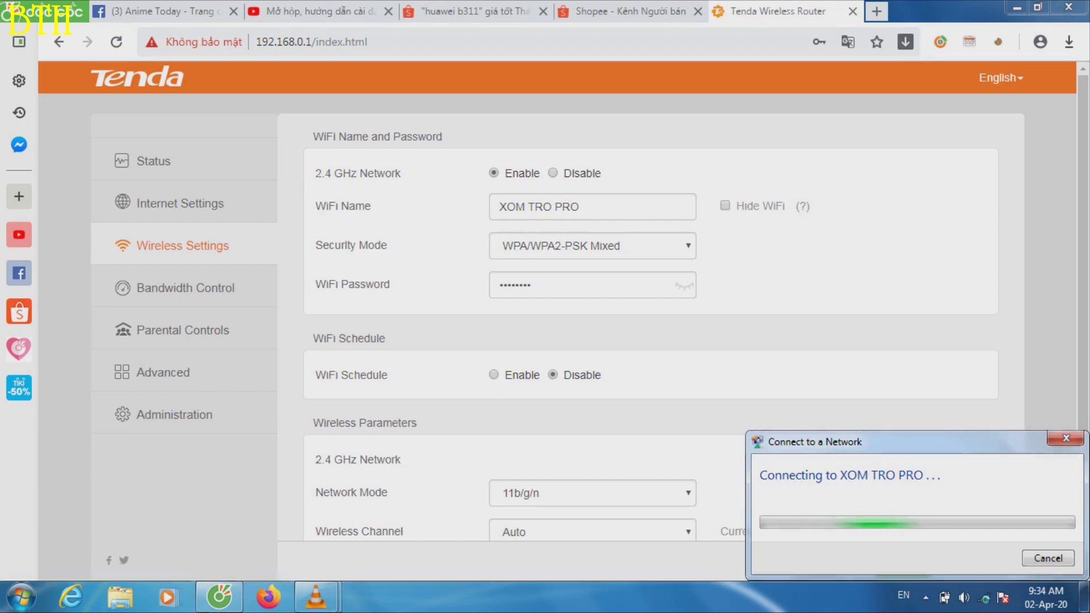
Set the network location to Public and reload the router admin page
{"action": "left_click", "coordinate": [426, 375]}
{"action": "key", "text": "Return"}
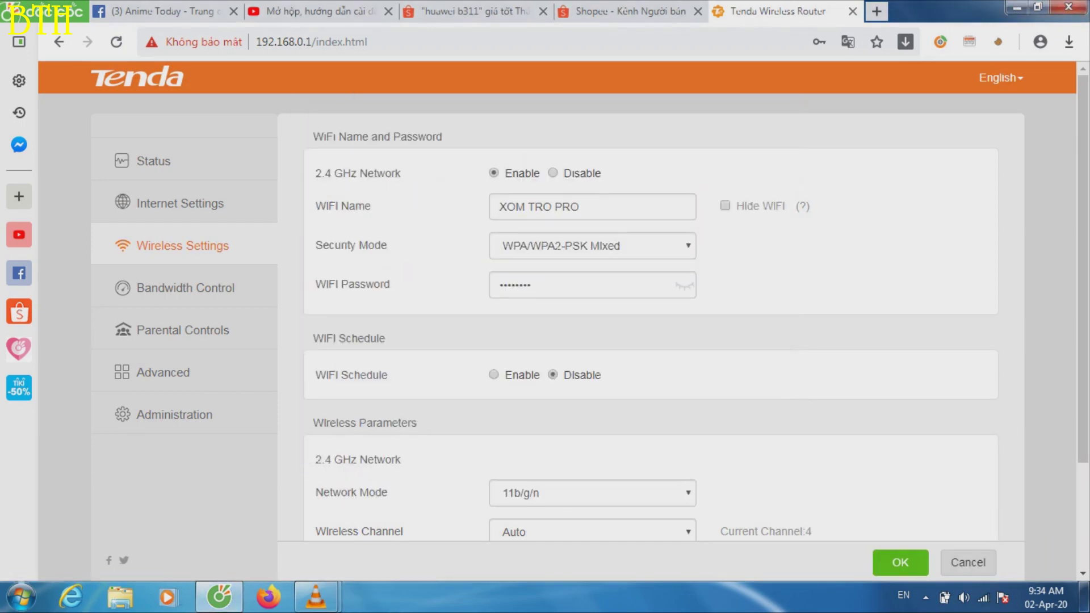
{"action": "left_click", "coordinate": [983, 597]}
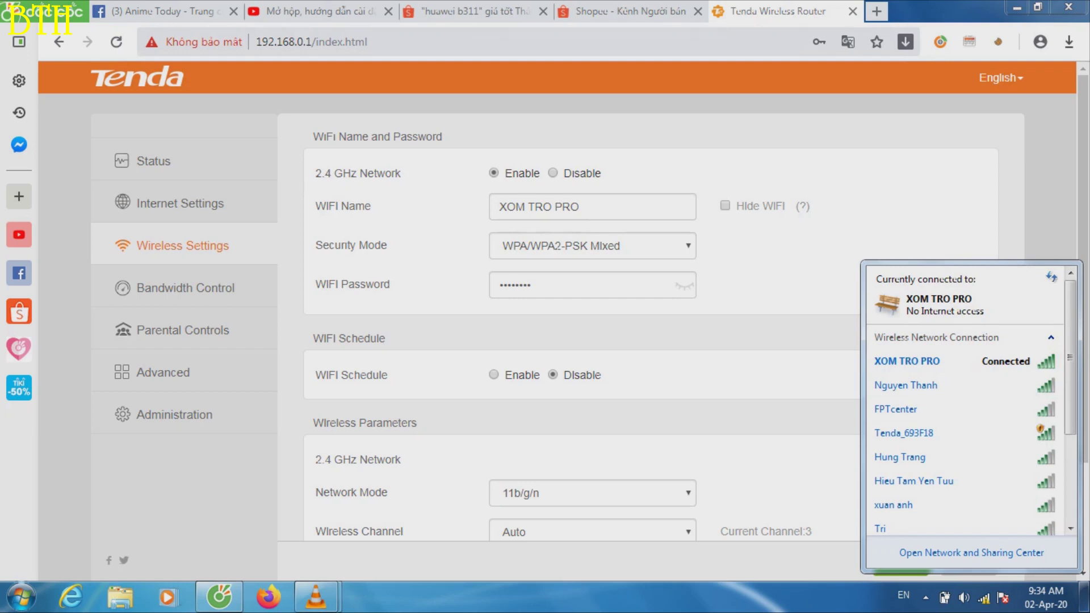
{"action": "left_click", "coordinate": [116, 42]}
{"action": "left_click", "coordinate": [117, 41]}
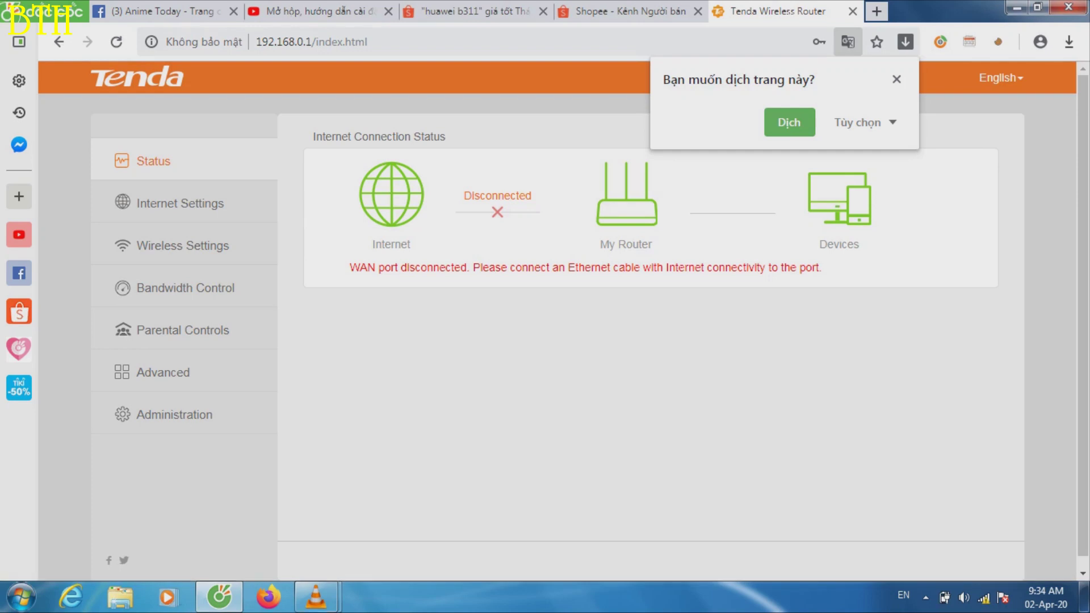
Dismiss the translate offer and open the Internet Settings page
{"action": "left_click", "coordinate": [897, 79]}
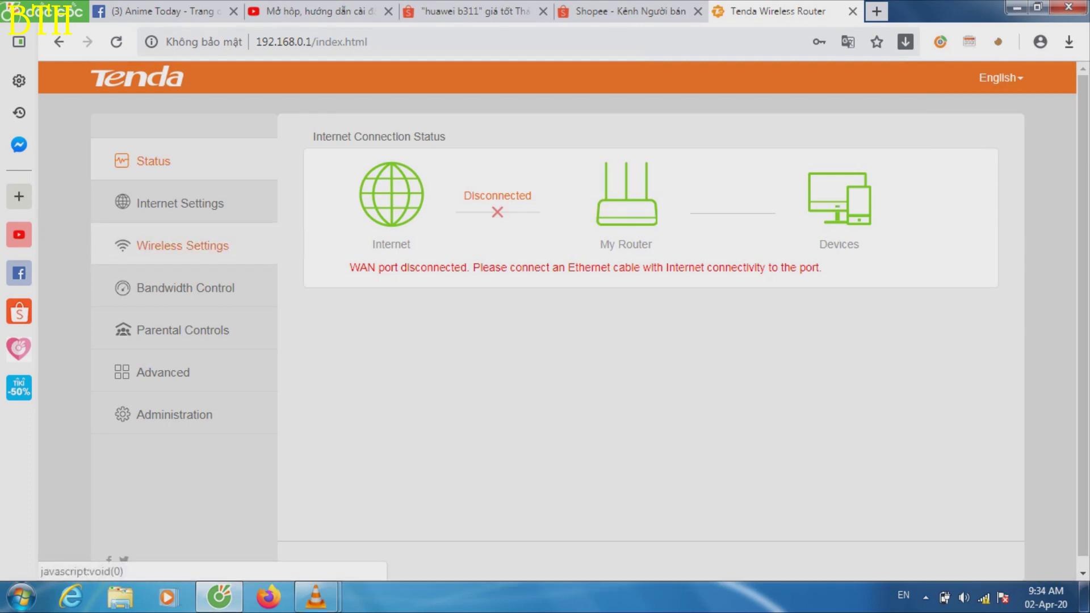
{"action": "left_click", "coordinate": [180, 203]}
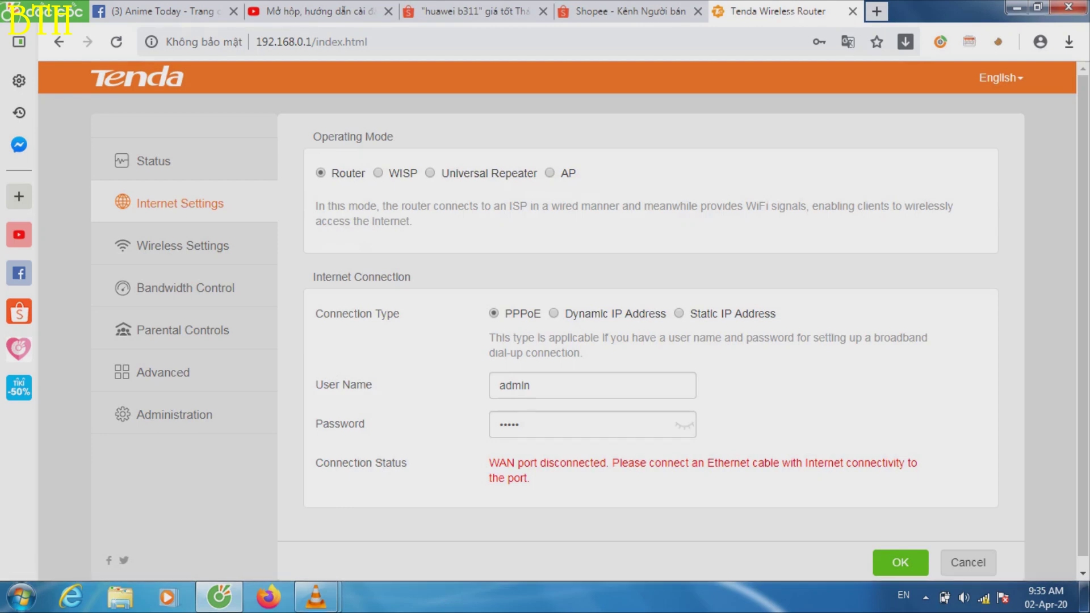
Switch to Universal Repeater mode and pick the upstream network with 34% signal
{"action": "left_click", "coordinate": [430, 173]}
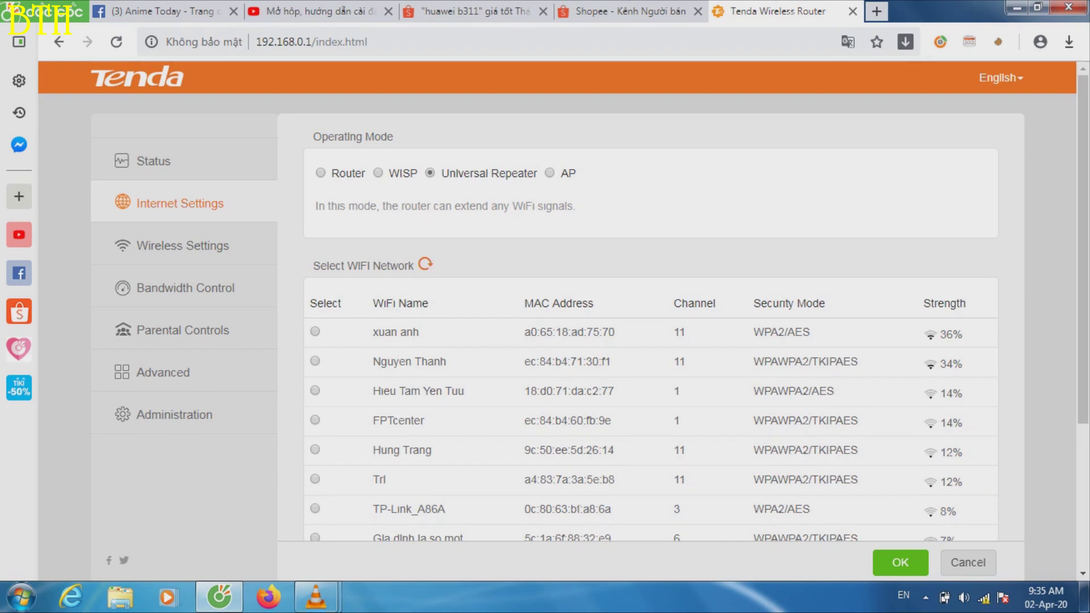
{"action": "scroll", "coordinate": [651, 341], "scroll_direction": "down", "scroll_amount": 1}
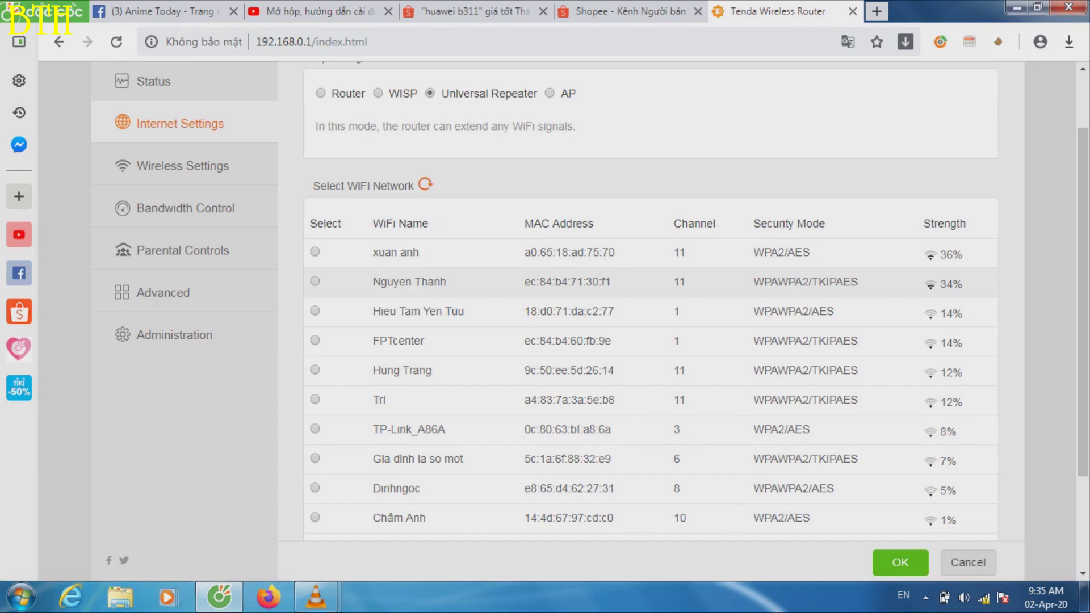
{"action": "left_click", "coordinate": [375, 282]}
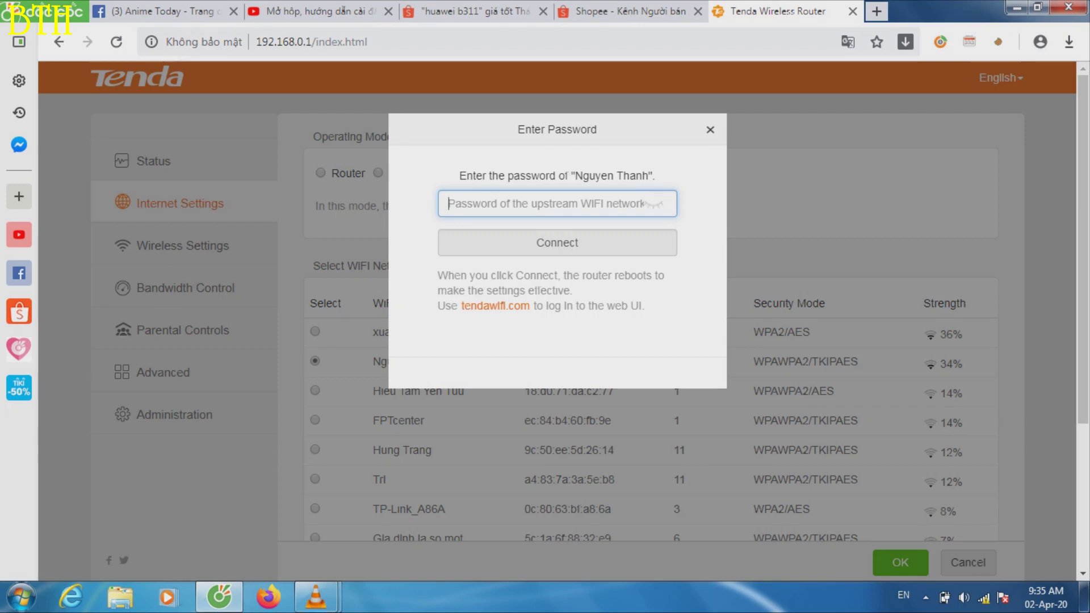
Enter the upstream WiFi password and connect, letting the router reboot
{"action": "left_click_drag", "start_coordinate": [575, 175], "coordinate": [652, 176]}
{"action": "left_click", "coordinate": [556, 204]}
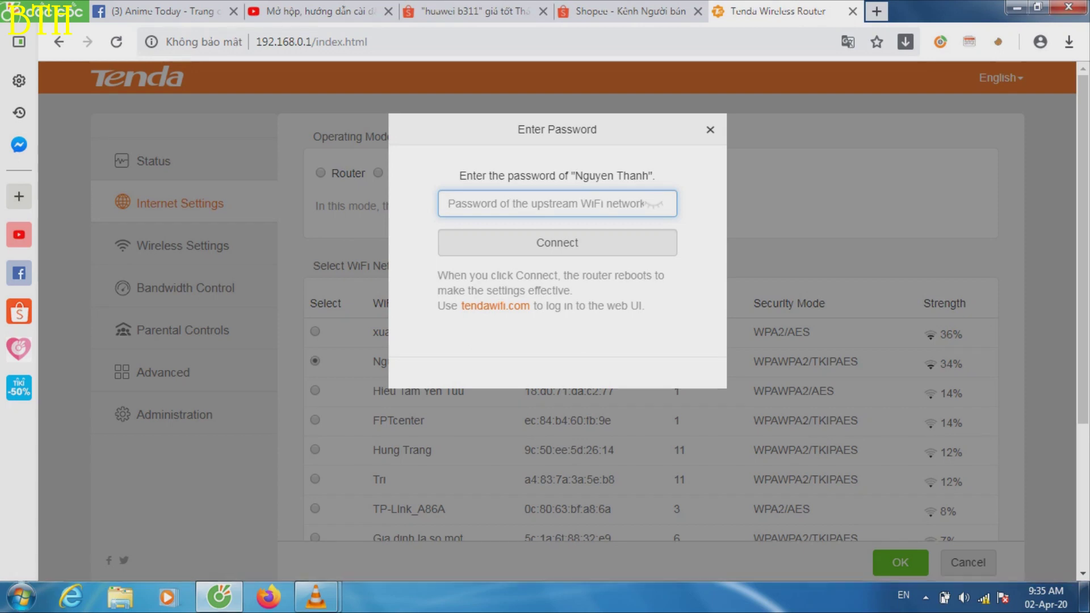
{"action": "type", "text": "•••••"}
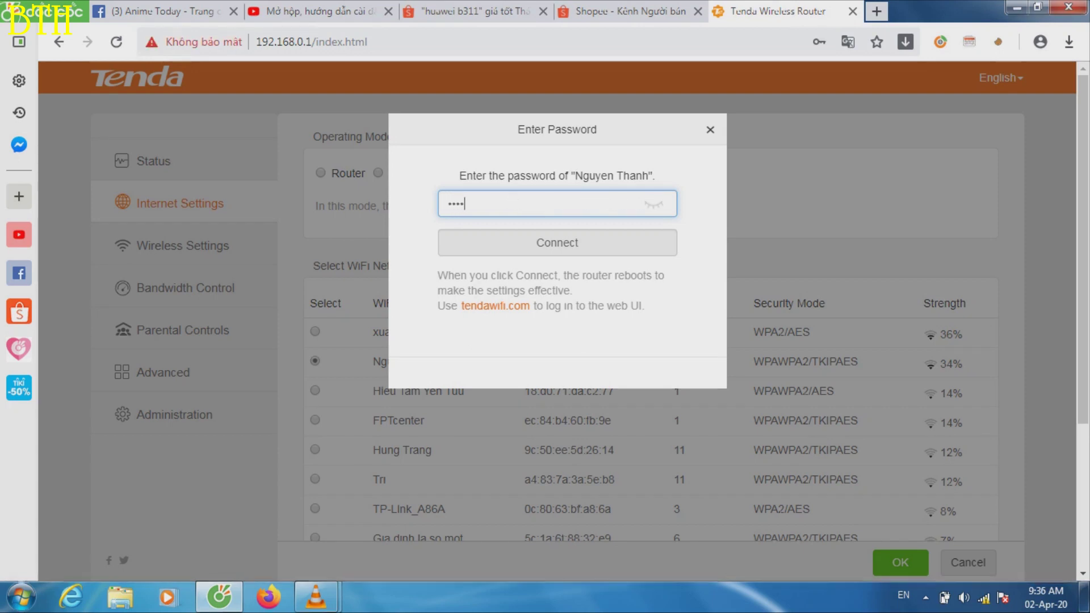
{"action": "type", "text": "•••••"}
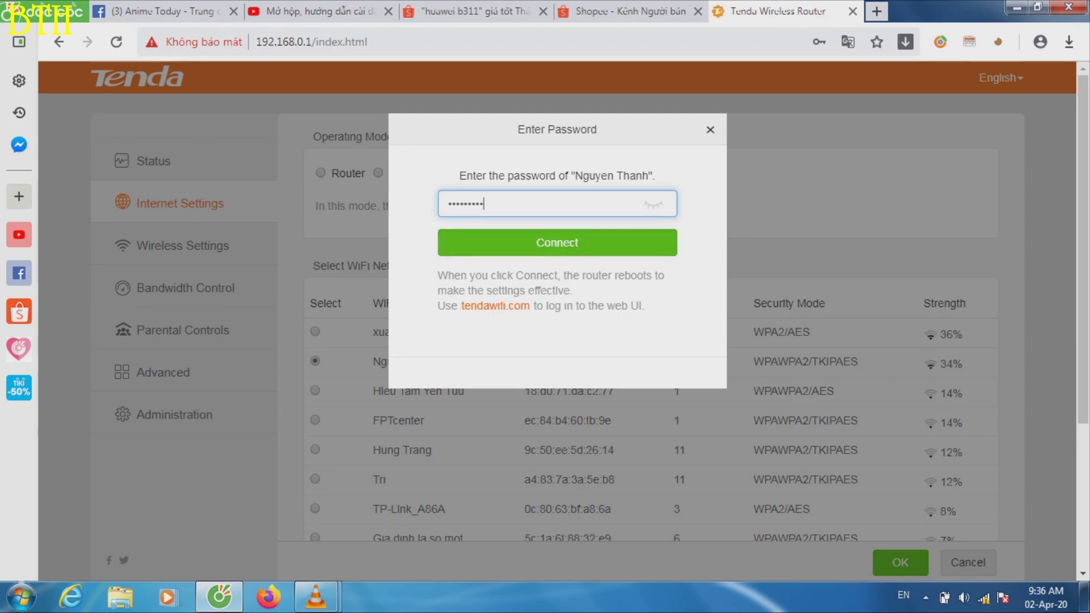
{"action": "key", "text": "Return"}
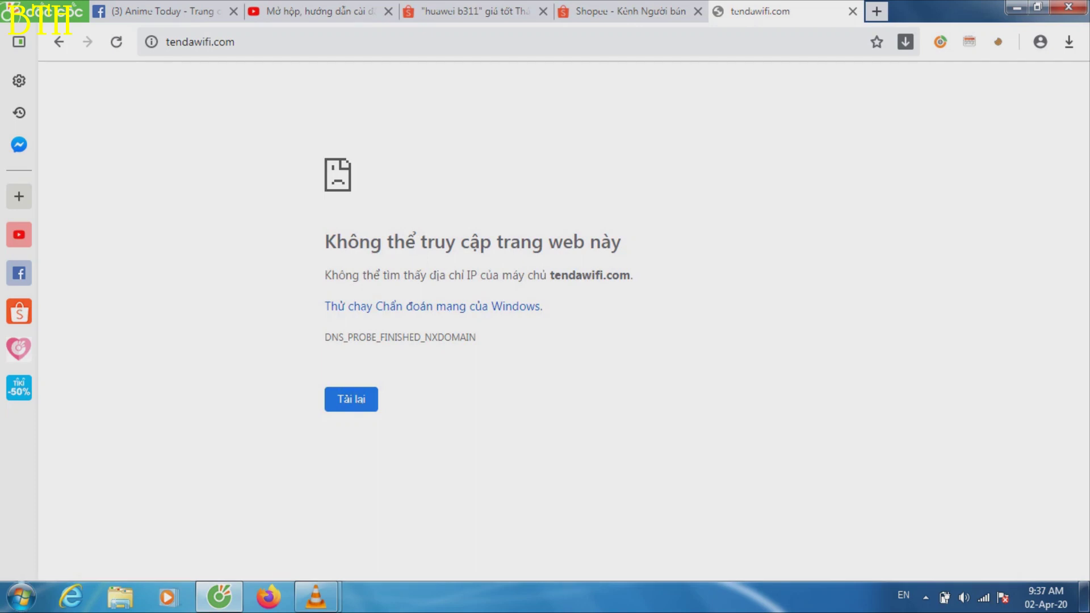
Reconnect the laptop to XOM TRO PRO from the tray network list
{"action": "left_click", "coordinate": [984, 597]}
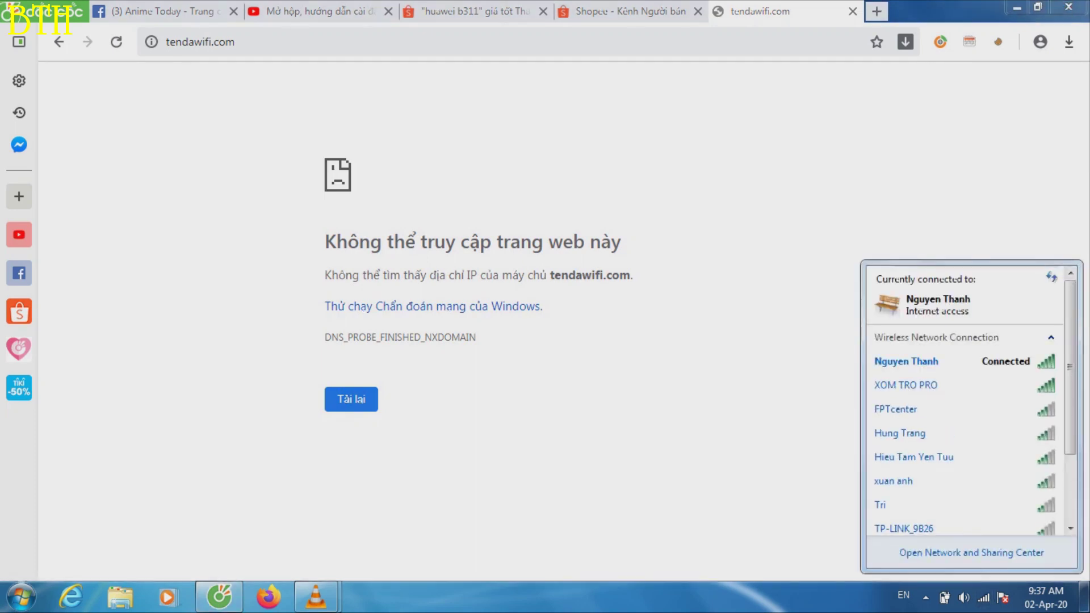
{"action": "key", "text": "Escape"}
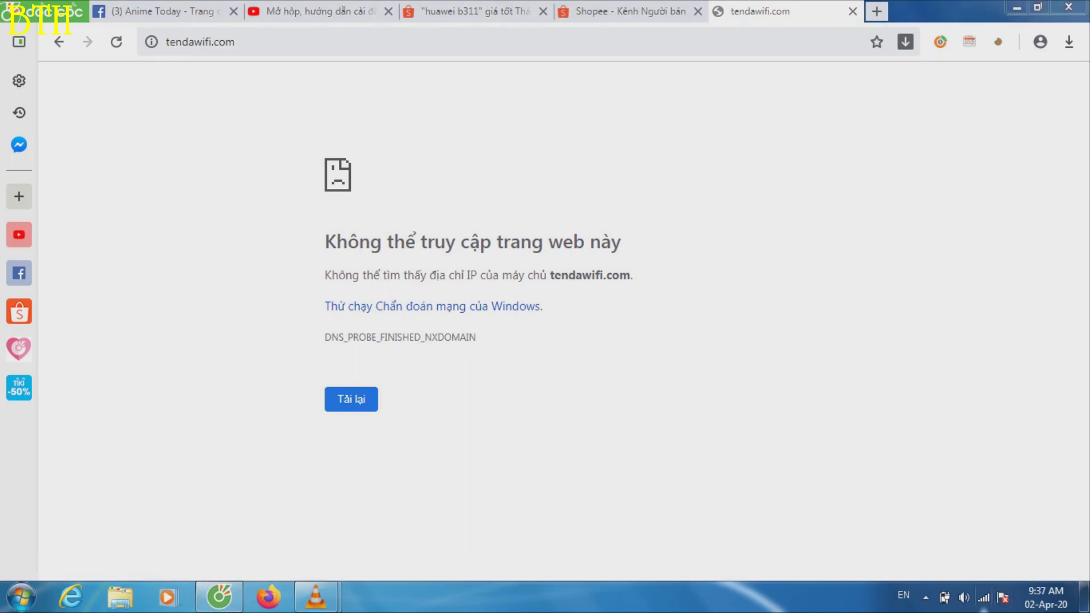
{"action": "left_click", "coordinate": [985, 597]}
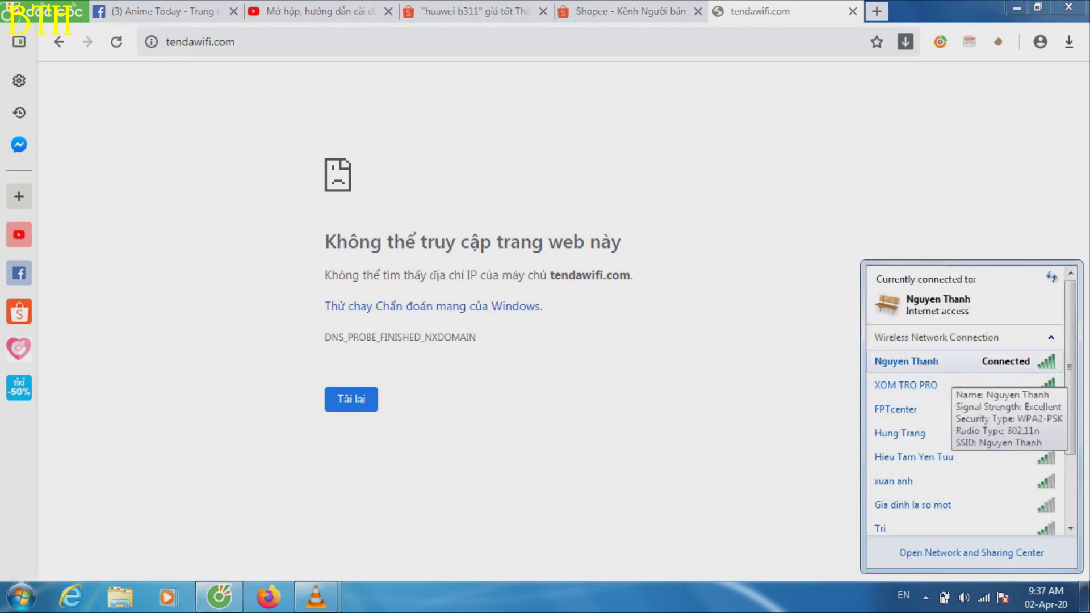
{"action": "left_click", "coordinate": [947, 386]}
{"action": "key", "text": "Return"}
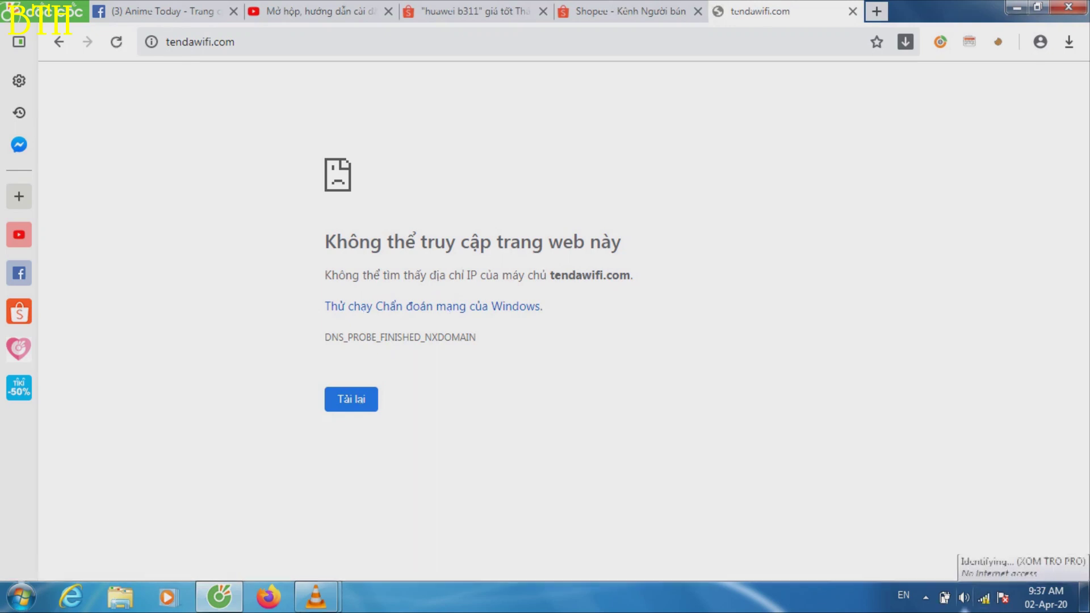
Mark XOM TRO PRO as a Public network and confirm it has internet access
{"action": "left_click", "coordinate": [984, 597]}
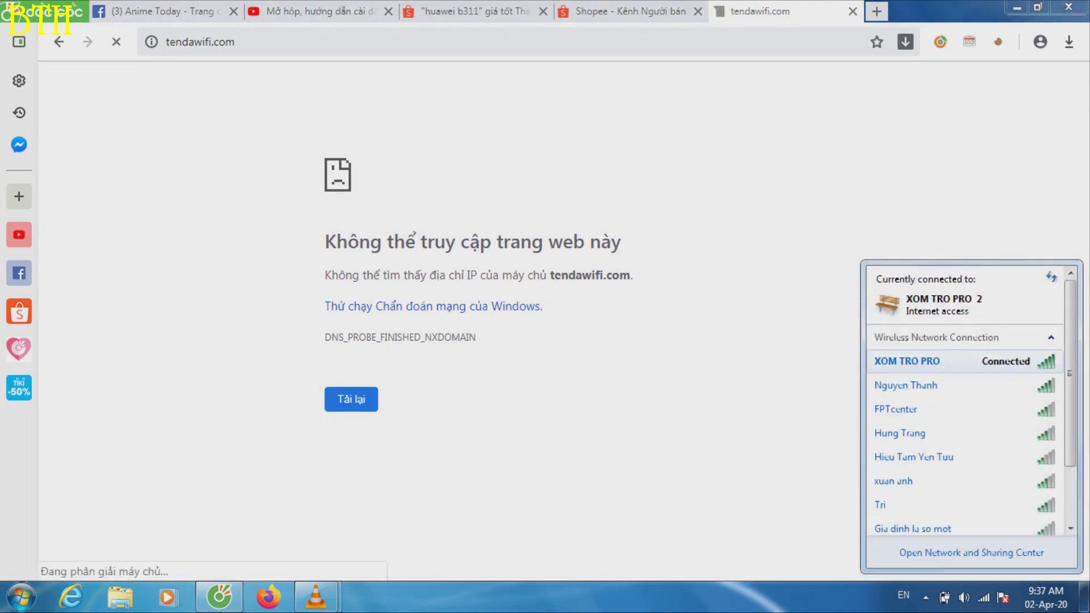
{"action": "left_click", "coordinate": [425, 359]}
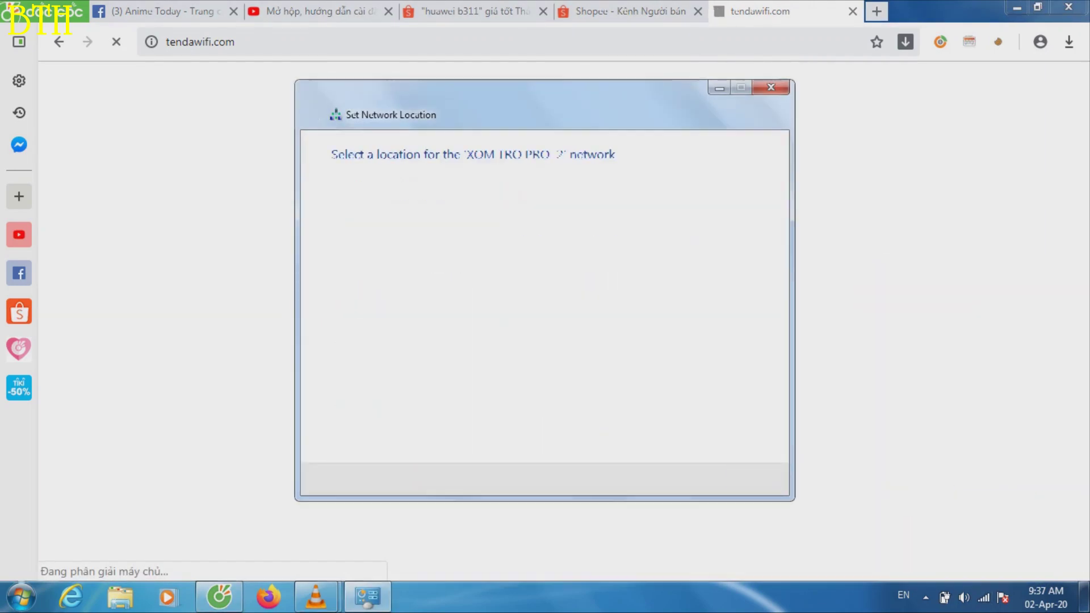
{"action": "key", "text": "Return"}
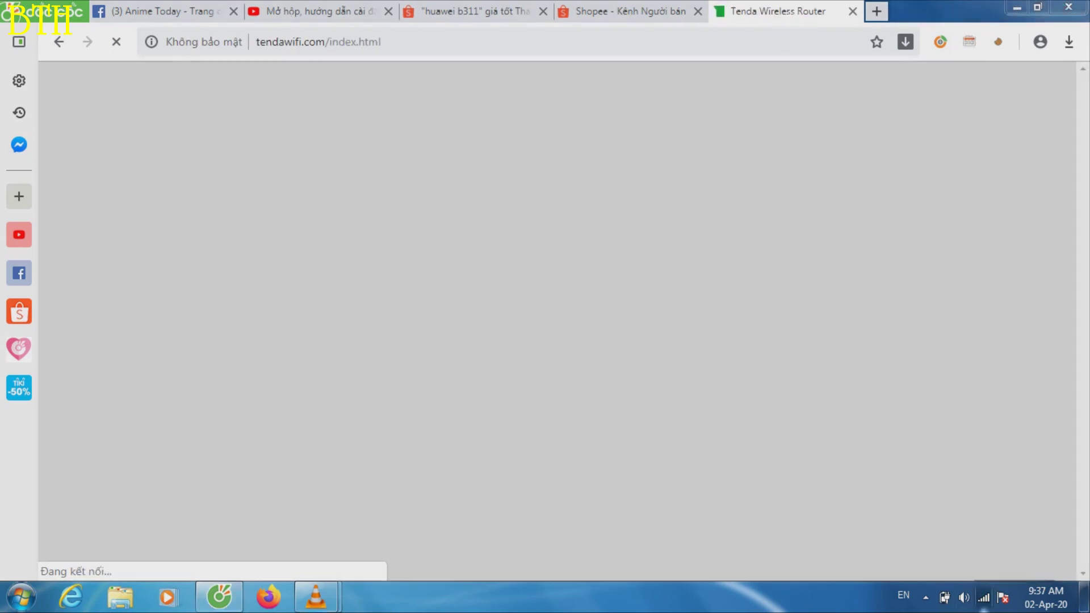
{"action": "left_click", "coordinate": [984, 597]}
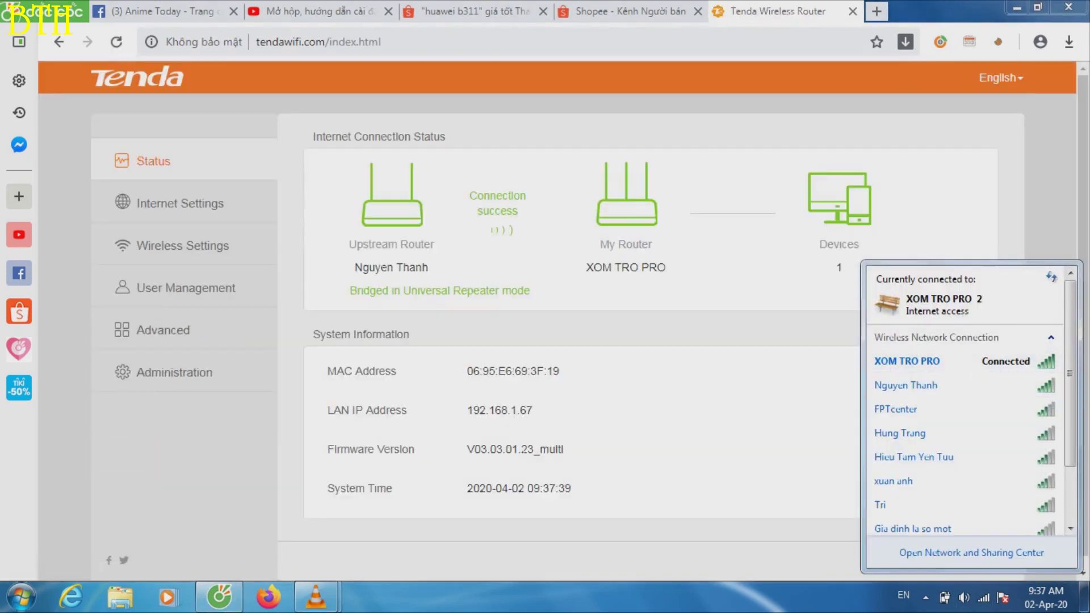